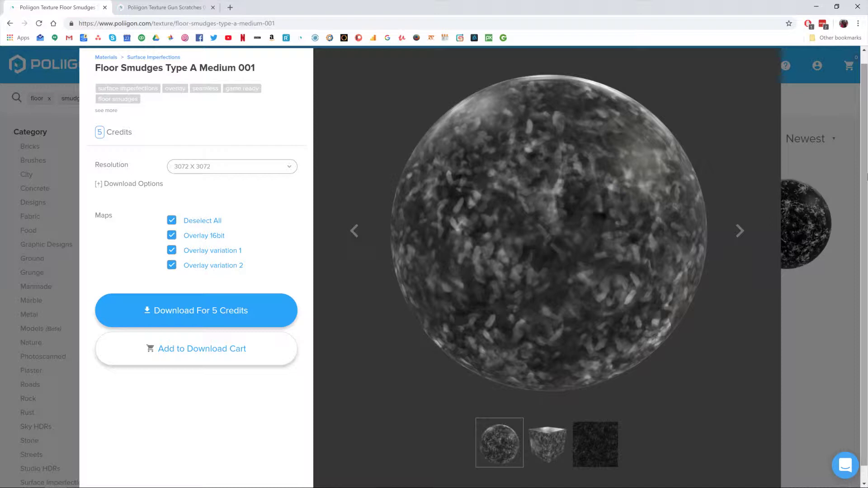
# Bring up Poliigon's Gun Scratches 003 texture page in the browser.
pyautogui.click(152, 6)
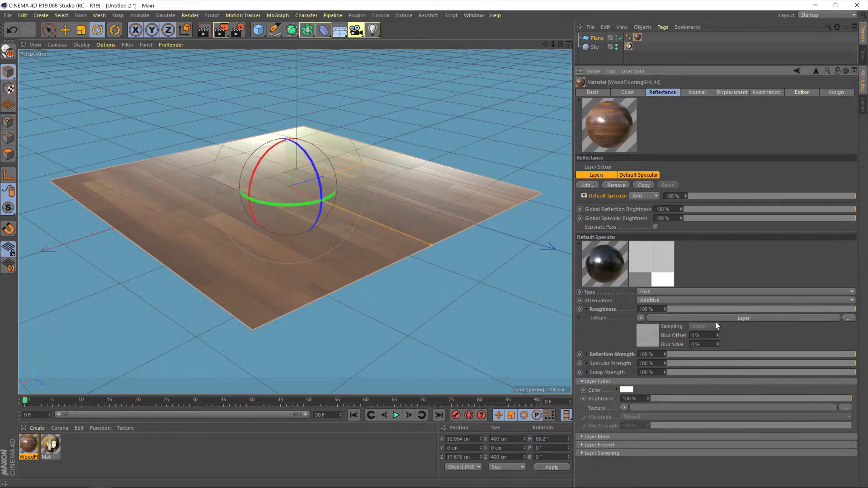
# Open the Layer shader in the Default Specular layer's Roughness texture slot.
pyautogui.click(743, 318)
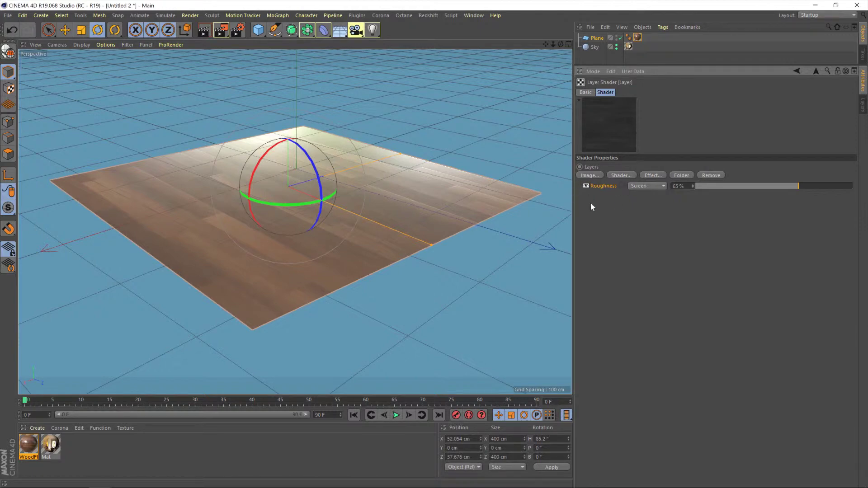
pyautogui.click(590, 176)
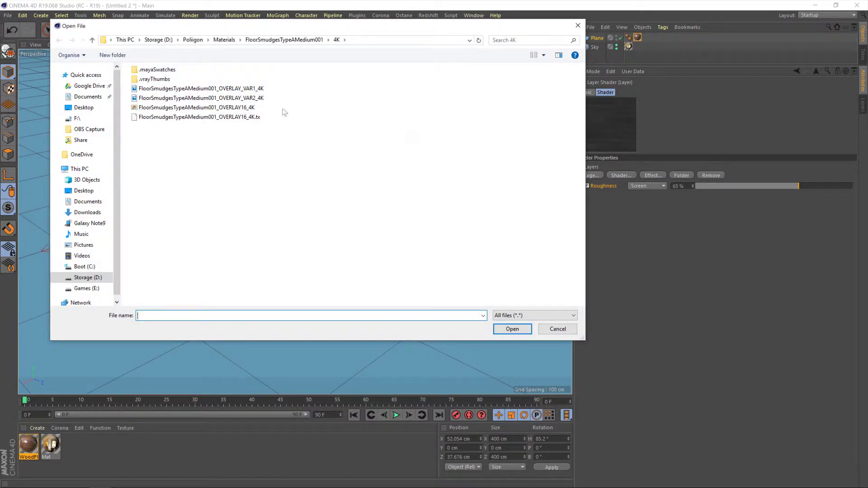
# Load FloorSmudgesTypeAMedium001_OVERLAY16_4K as a new image layer in the roughness shader.
pyautogui.click(216, 108)
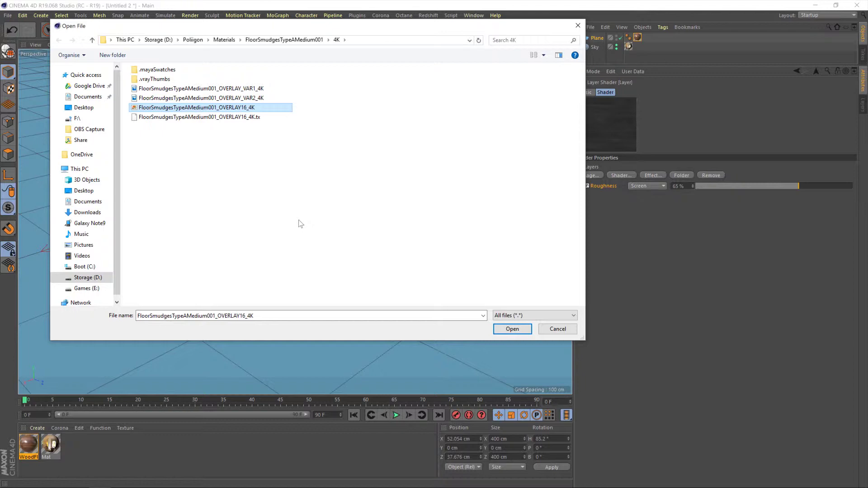
pyautogui.click(512, 327)
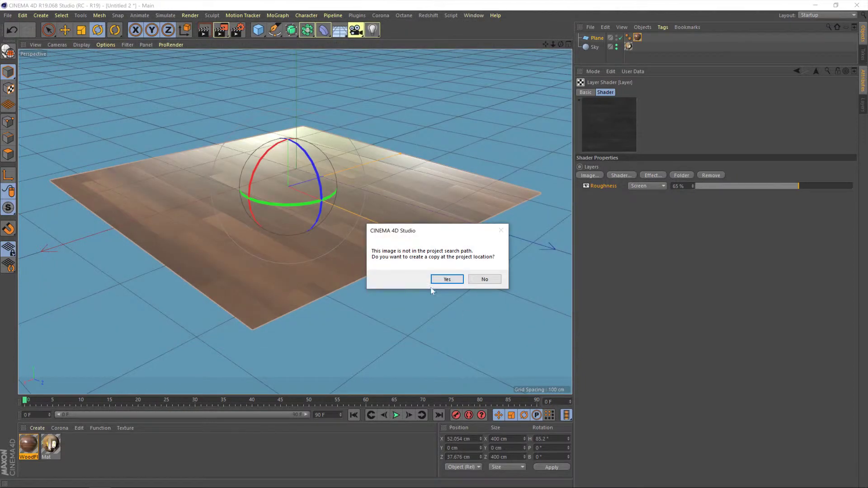
pyautogui.click(483, 280)
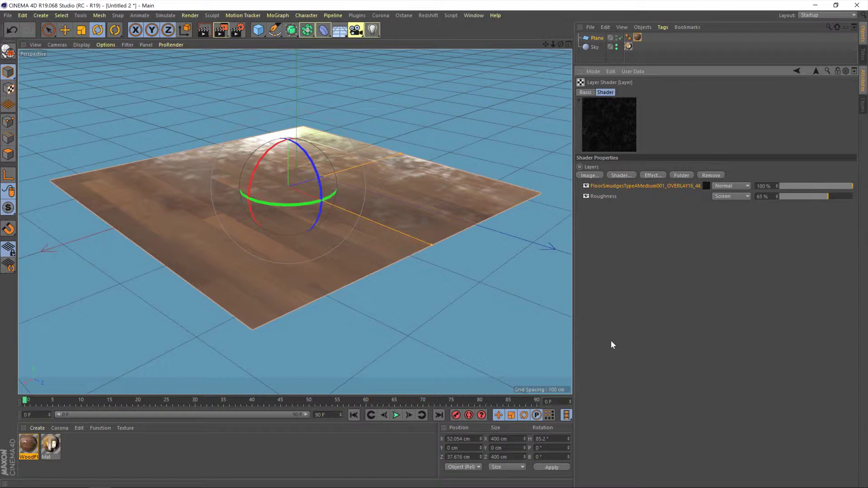
# Set the smudge layer's Bitmap Shader Color Profile to Linear.
pyautogui.rightClick(635, 186)
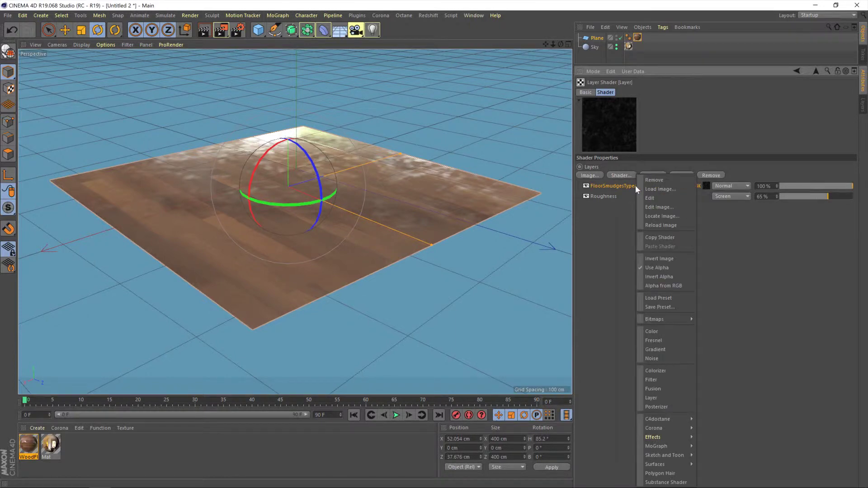
pyautogui.click(664, 198)
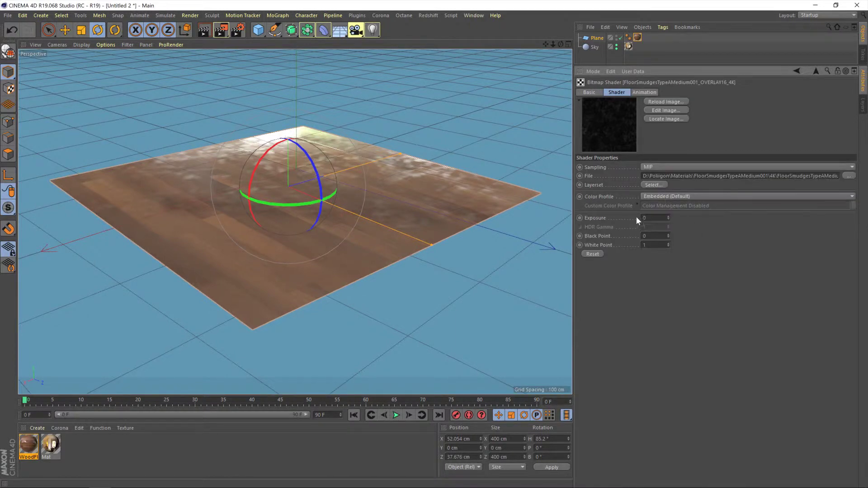
pyautogui.click(665, 197)
pyautogui.click(668, 218)
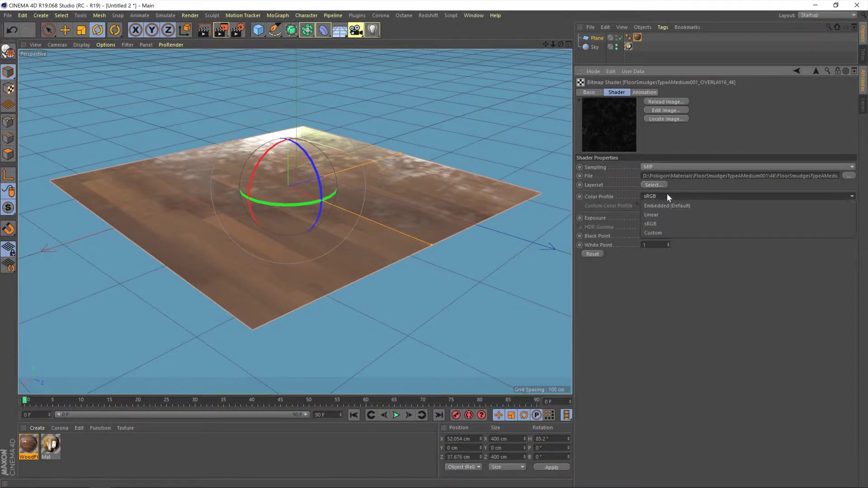
pyautogui.click(666, 195)
pyautogui.click(667, 205)
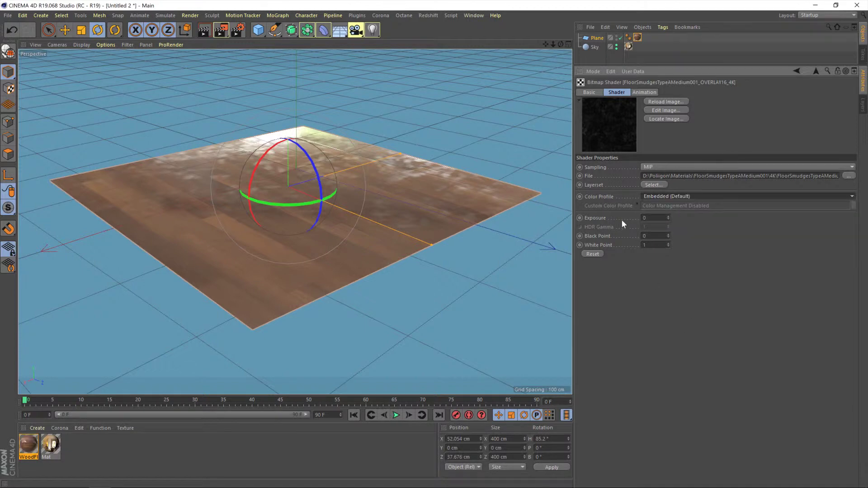
pyautogui.click(664, 197)
pyautogui.click(667, 218)
pyautogui.click(797, 70)
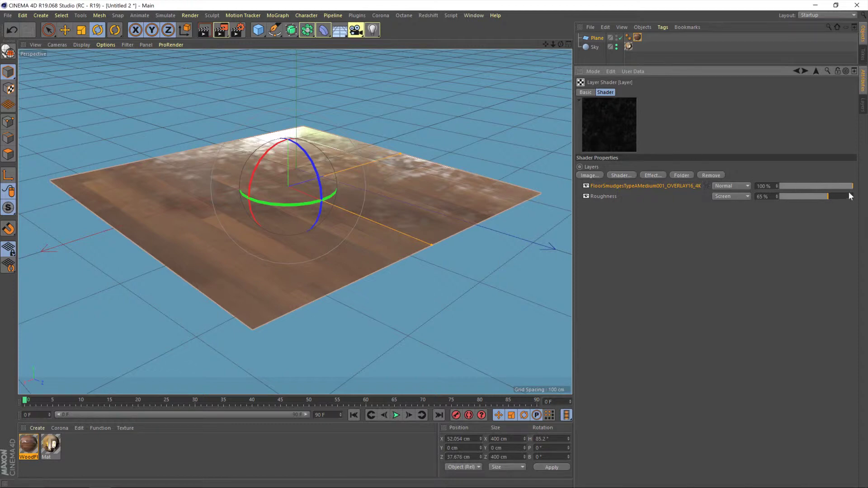
# Blend the smudge layer in Screen mode at 100% opacity.
pyautogui.moveTo(850, 186); pyautogui.dragTo(816, 194)
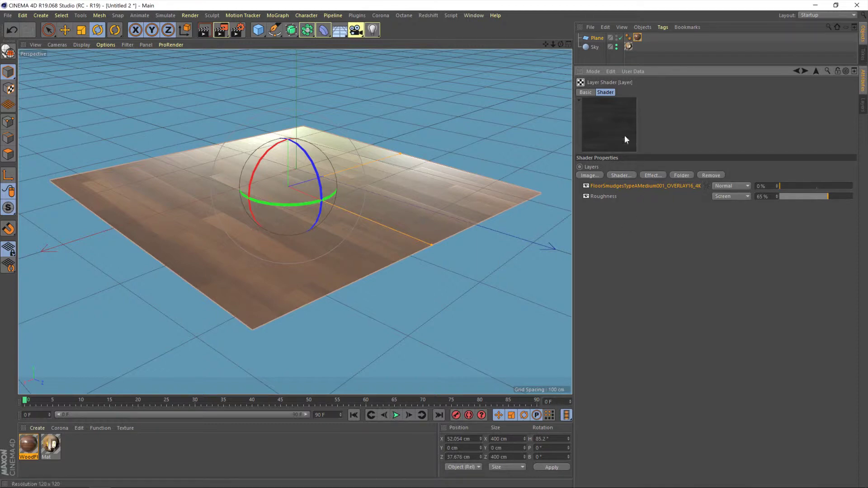
pyautogui.click(735, 187)
pyautogui.click(739, 217)
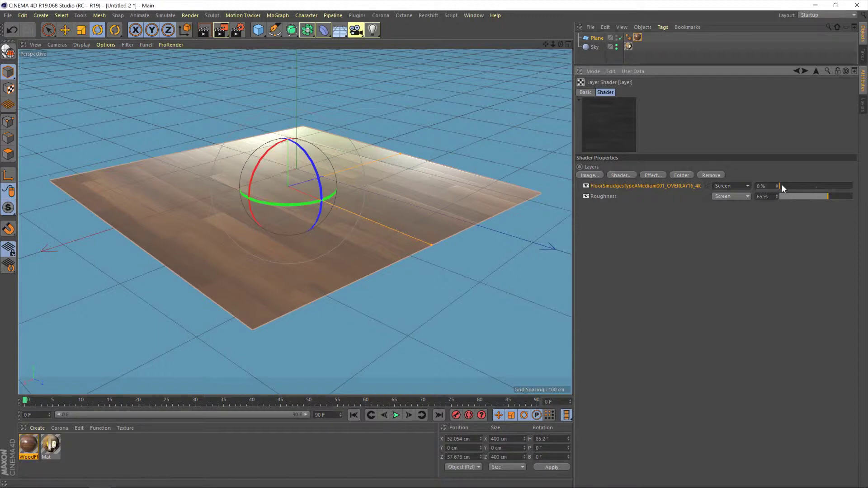
pyautogui.moveTo(782, 186); pyautogui.dragTo(819, 186)
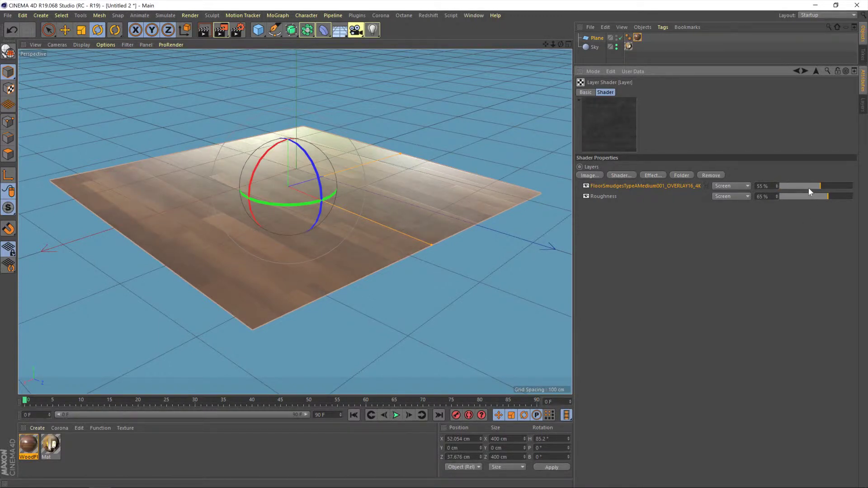
pyautogui.moveTo(821, 189); pyautogui.dragTo(854, 190)
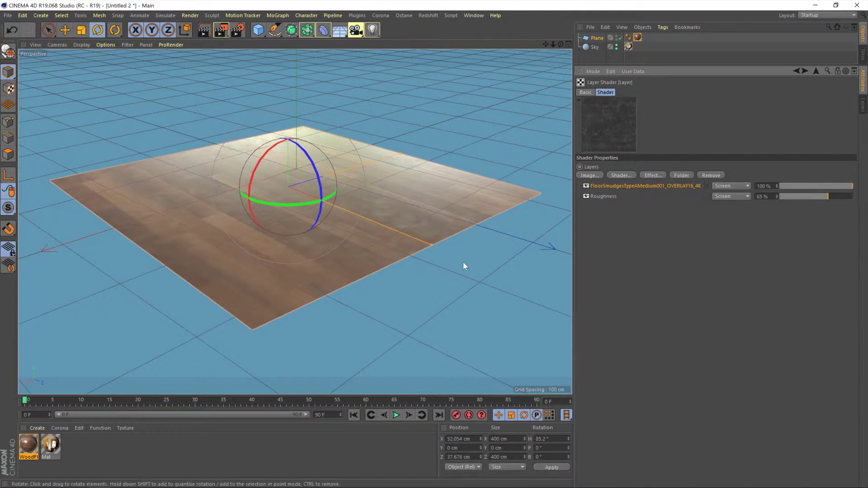
# Zoom and orbit around the smudged wooden floor to inspect its roughness variation.
pyautogui.scroll(10, 486, 257)
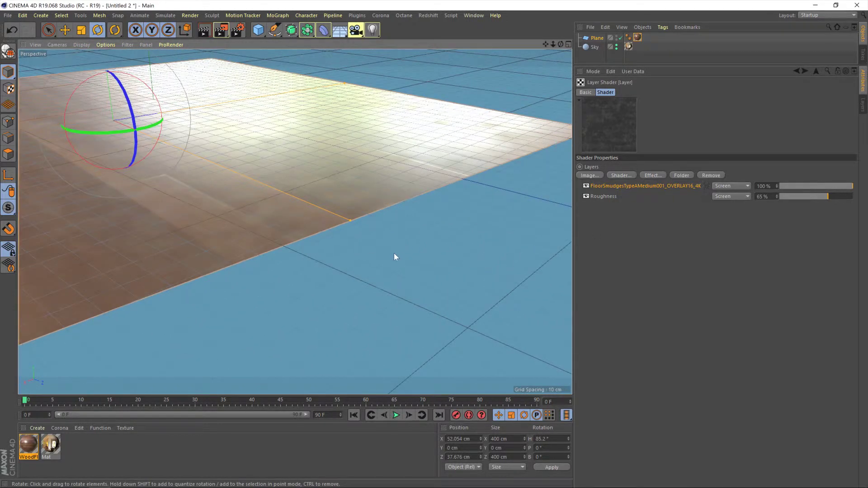
pyautogui.scroll(-8, 295, 221)
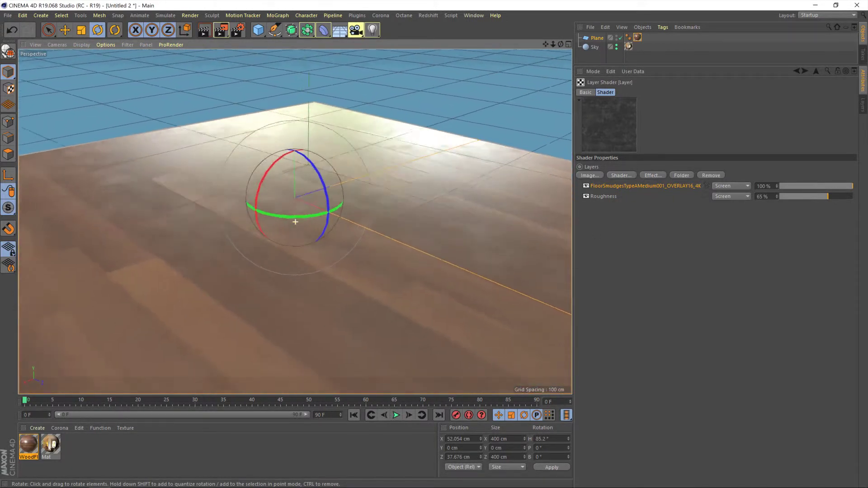
pyautogui.scroll(8, 295, 221)
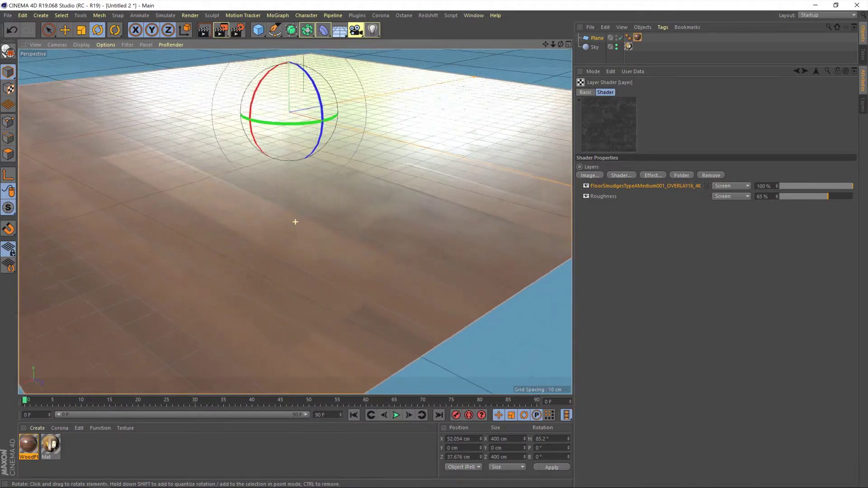
pyautogui.scroll(-8, 295, 221)
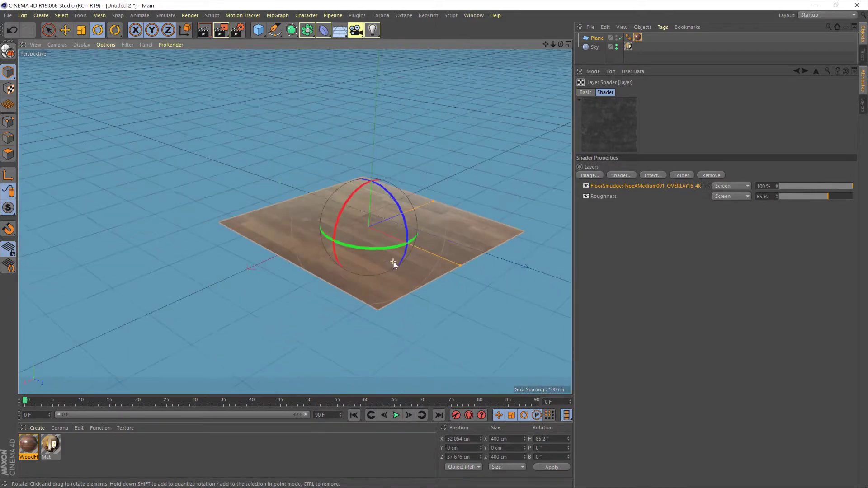
pyautogui.scroll(3, 394, 264)
pyautogui.scroll(-1, 502, 314)
pyautogui.keyDown('alt'); pyautogui.moveTo(465, 291); pyautogui.dragTo(343, 161, button='middle'); pyautogui.keyUp('alt')
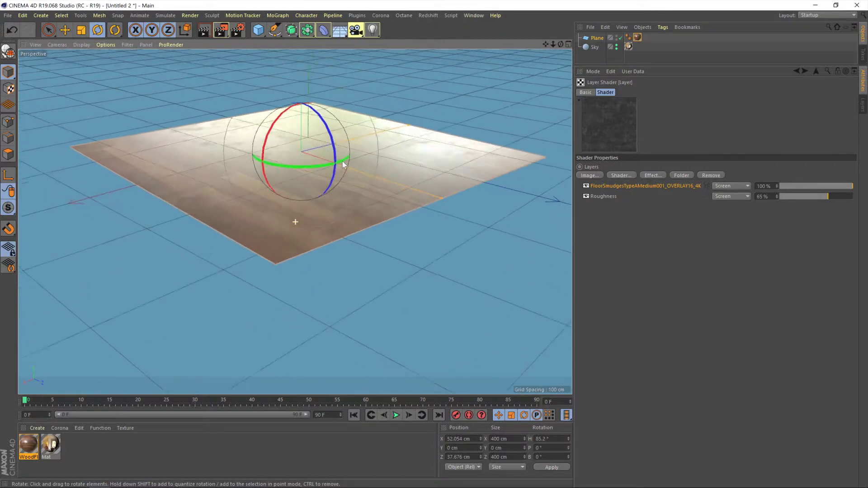
pyautogui.keyDown('alt'); pyautogui.moveTo(343, 161); pyautogui.dragTo(399, 249); pyautogui.keyUp('alt')
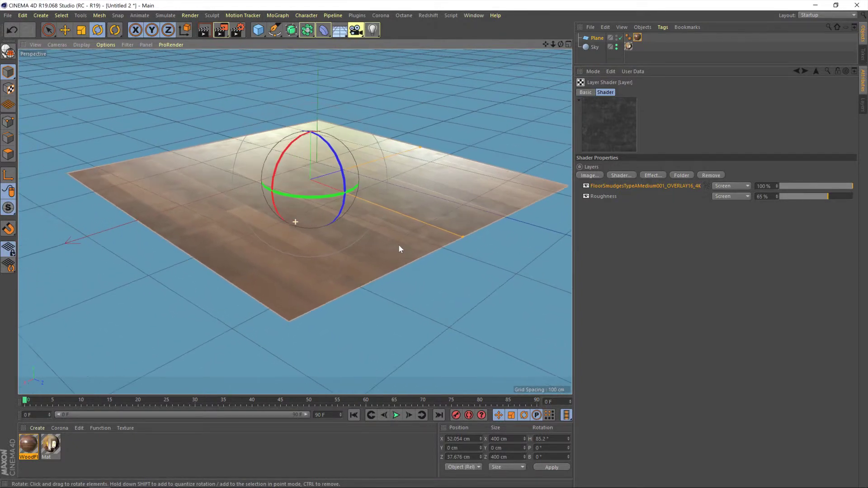
pyautogui.scroll(5, 399, 245)
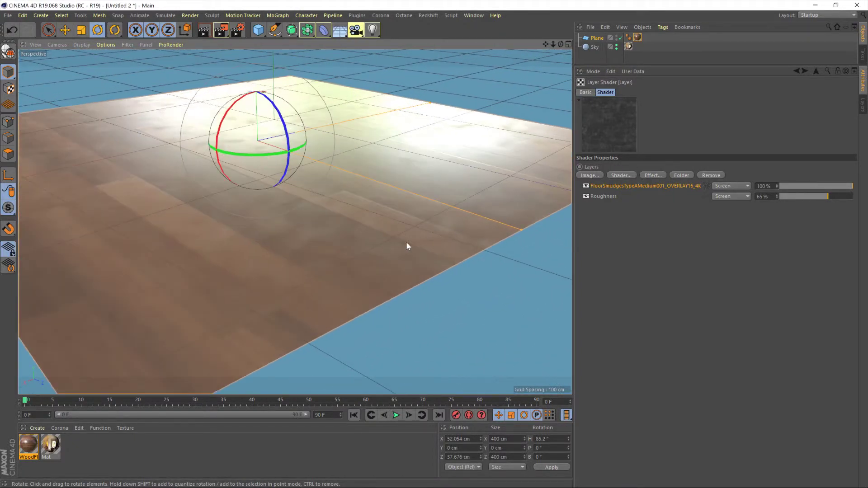
pyautogui.scroll(-5, 407, 247)
pyautogui.keyDown('alt'); pyautogui.moveTo(562, 261); pyautogui.dragTo(459, 246); pyautogui.keyUp('alt')
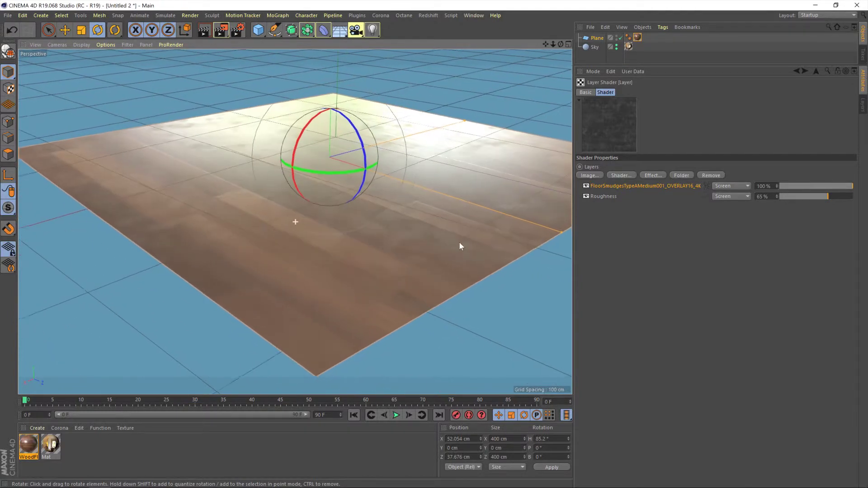
pyautogui.click(226, 32)
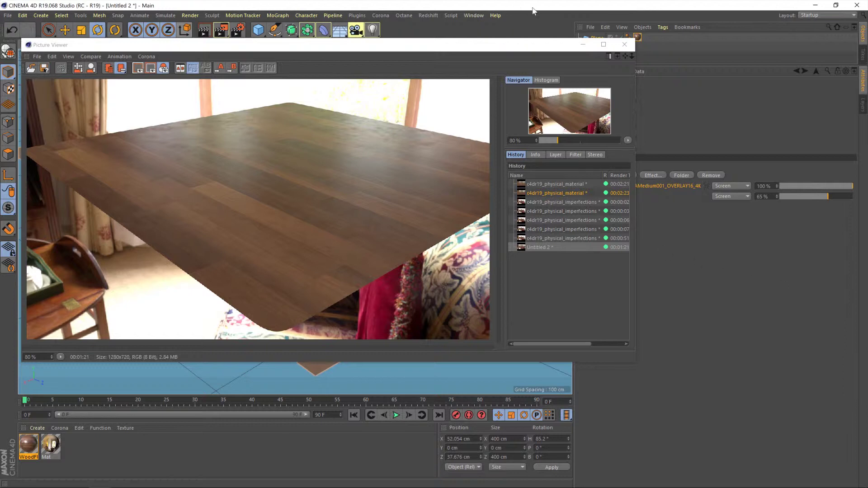
# Minimize the Picture Viewer after reviewing the wooden floor test render.
pyautogui.click(582, 44)
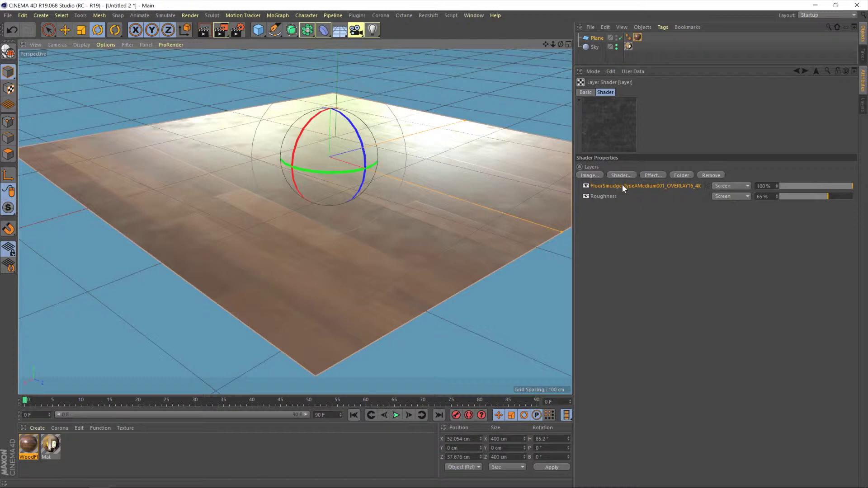
# Add a Projector layer to the roughness Layer shader and delete the old smudge bitmap layer.
pyautogui.click(628, 175)
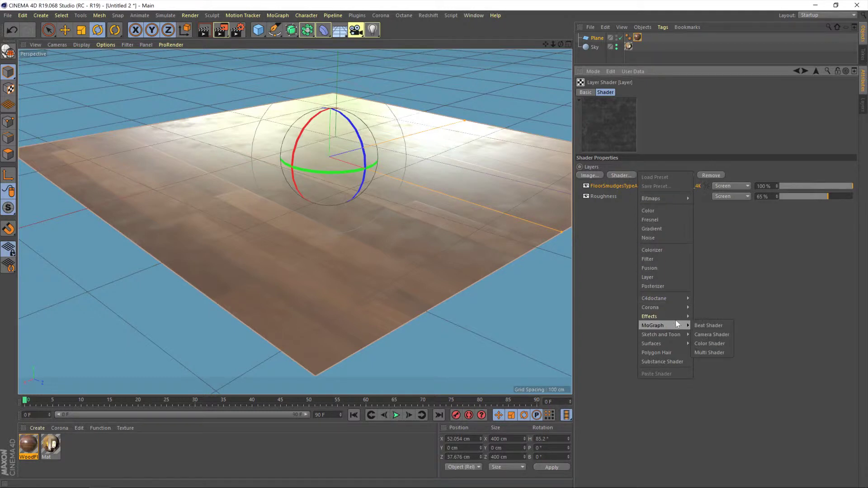
pyautogui.click(677, 321)
pyautogui.click(633, 177)
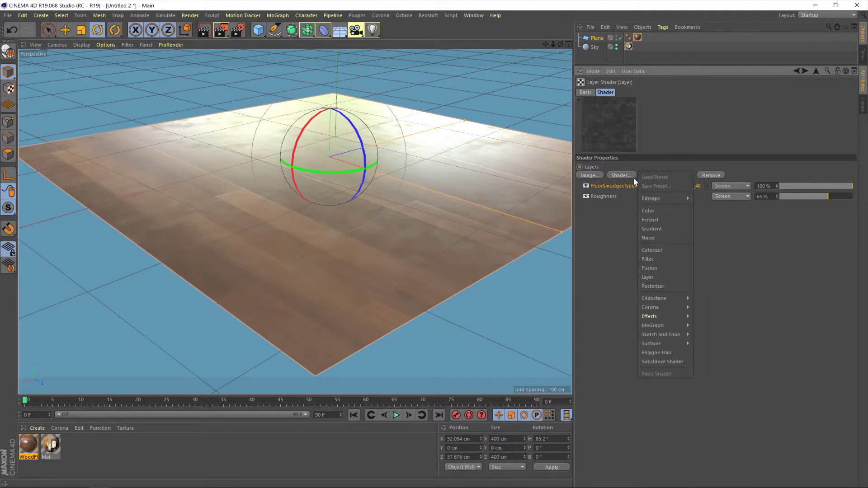
pyautogui.moveTo(670, 319)
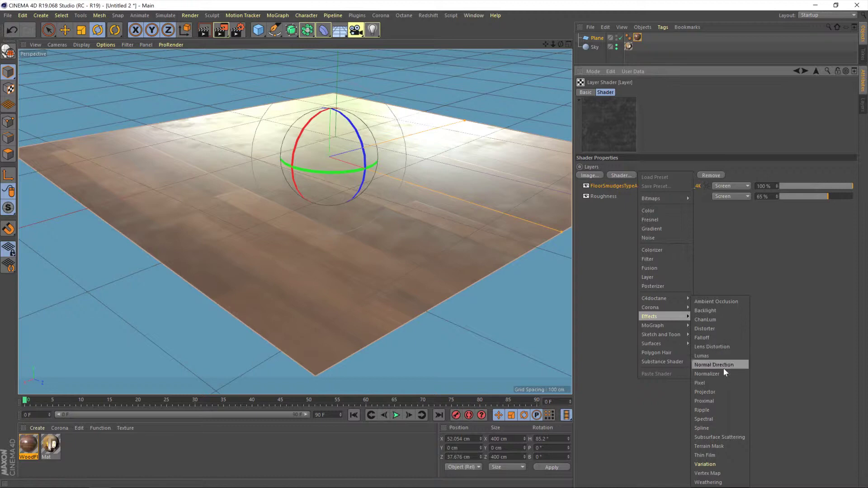
pyautogui.click(724, 392)
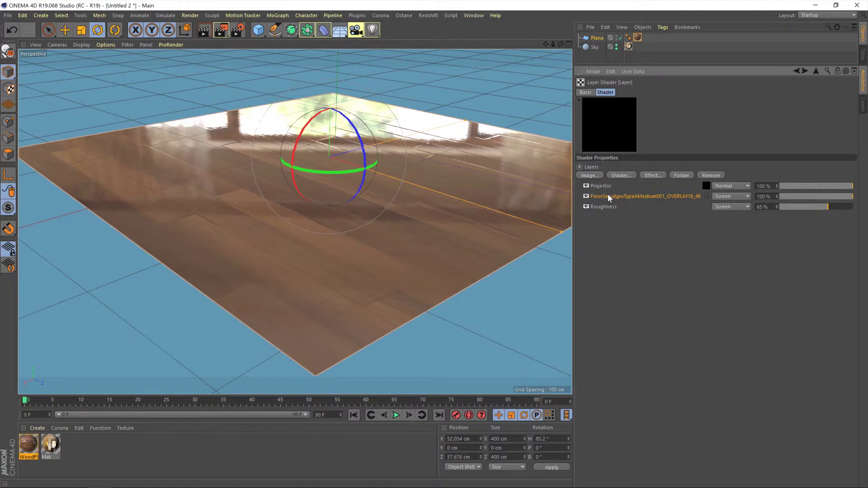
pyautogui.press('Delete')
# Load the smudge overlay image into the Projector's Texture, keeping its original location.
pyautogui.doubleClick(603, 186)
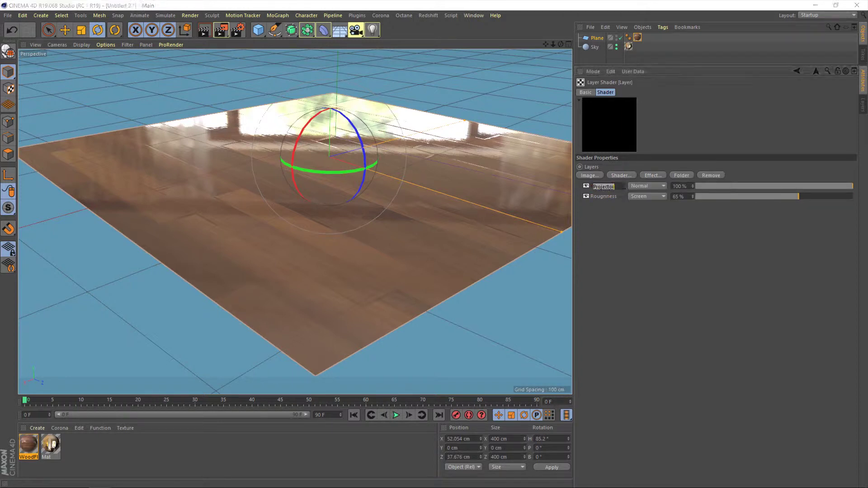
pyautogui.rightClick(607, 186)
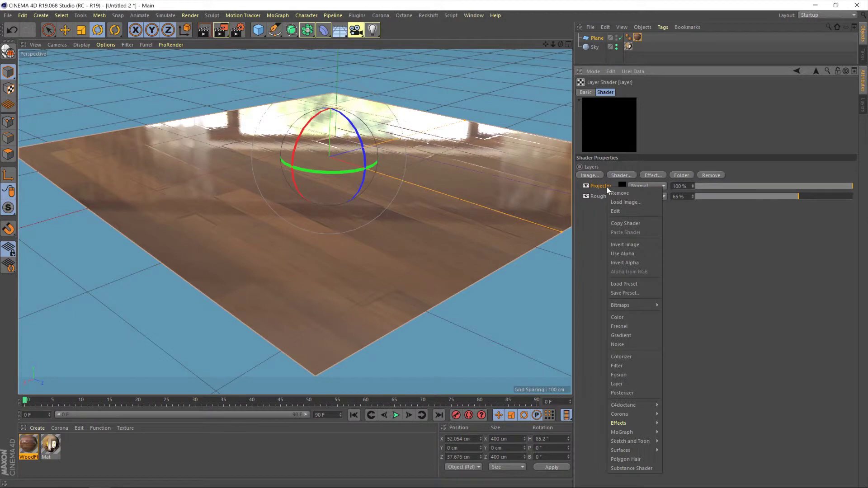
pyautogui.click(623, 211)
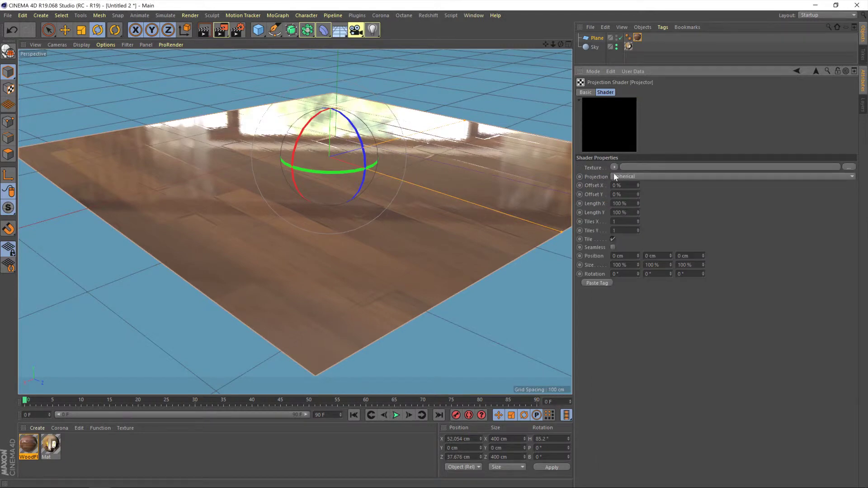
pyautogui.click(632, 166)
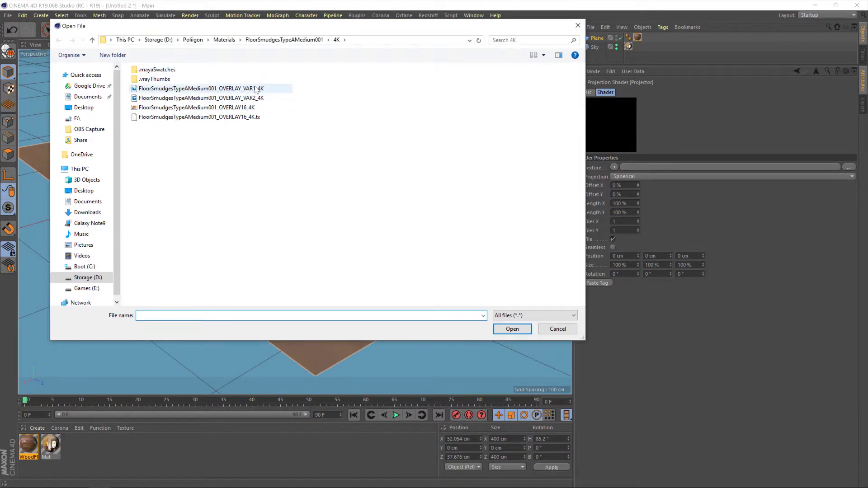
pyautogui.doubleClick(217, 109)
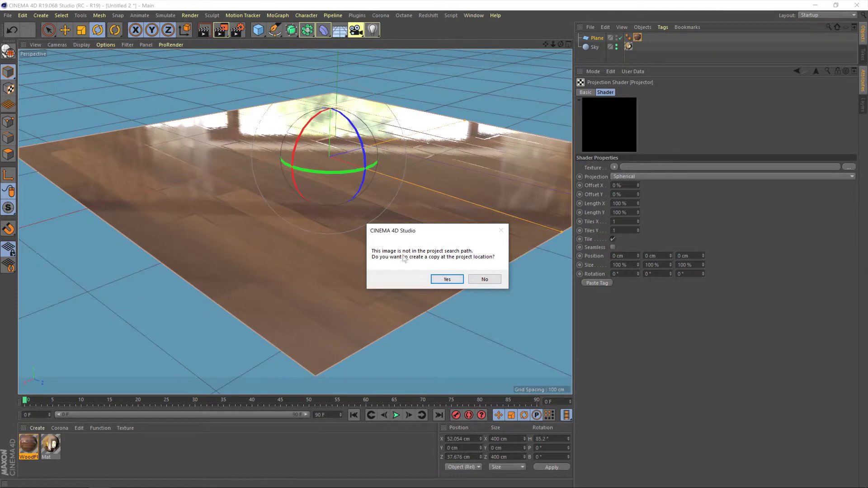
pyautogui.click(479, 280)
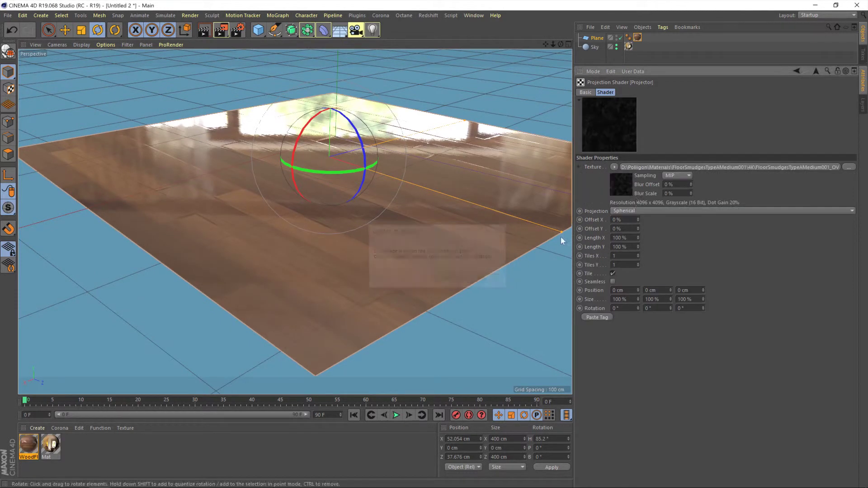
# Set the projector texture's Color Profile to Linear.
pyautogui.rightClick(640, 167)
pyautogui.press('Escape')
pyautogui.click(641, 166)
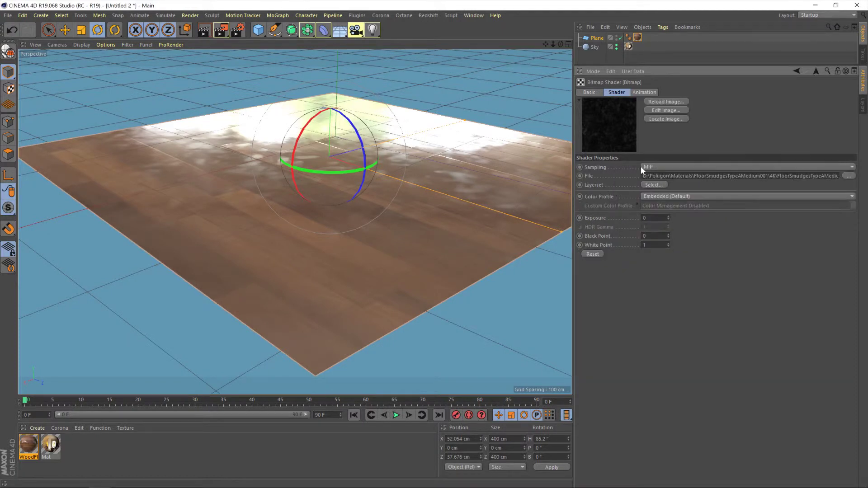
pyautogui.click(658, 195)
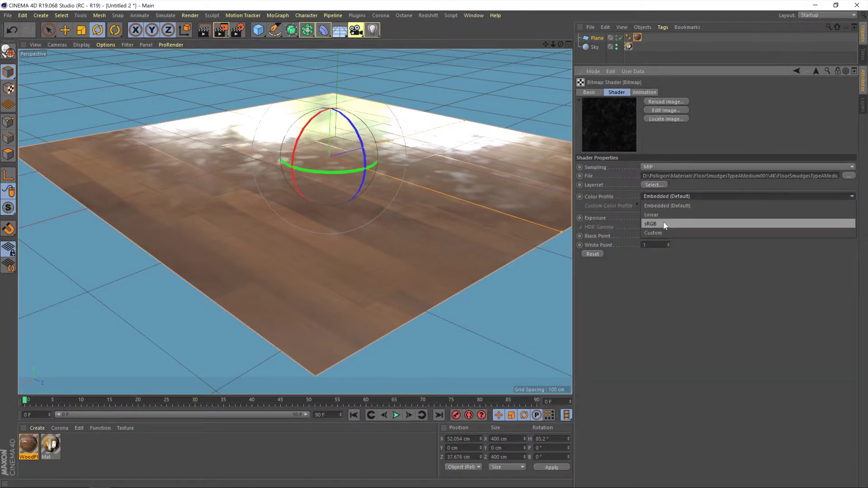
pyautogui.click(661, 212)
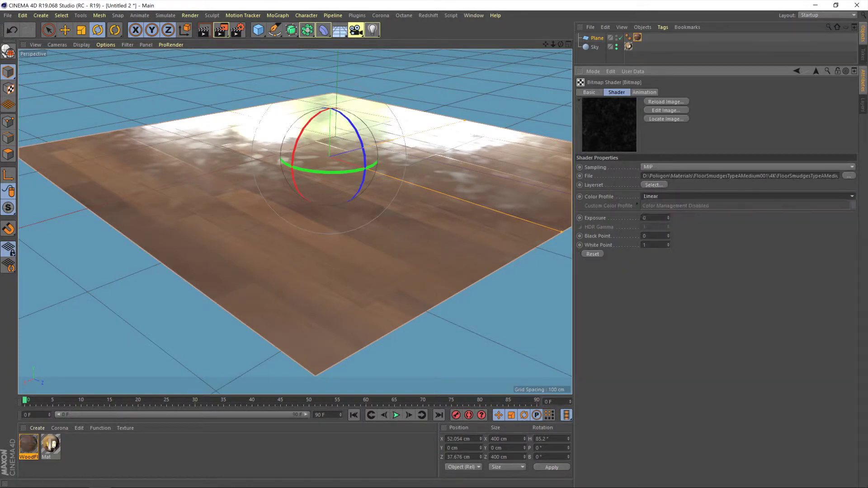
pyautogui.click(797, 70)
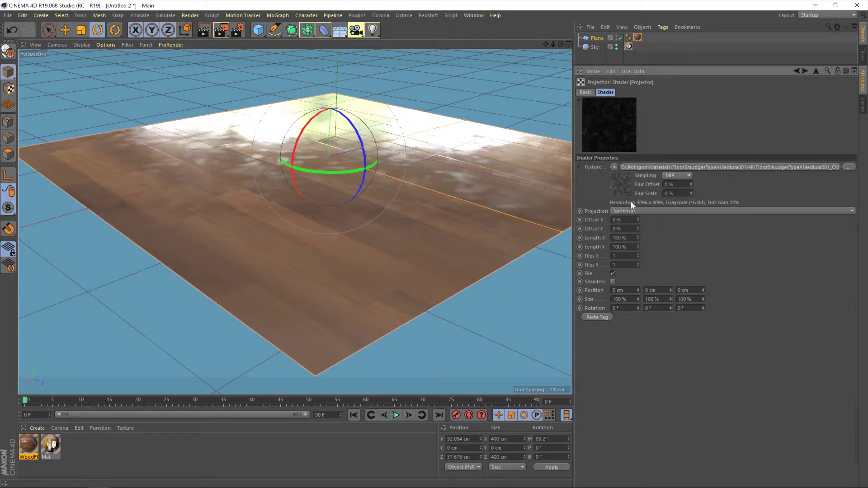
# Switch the projection to UVW Mapping and set Tiles X and Y to 0.7.
pyautogui.click(652, 212)
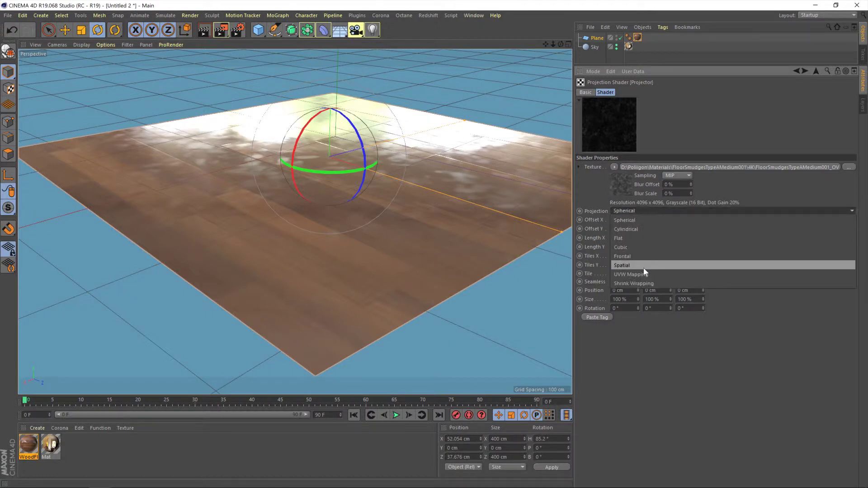
pyautogui.click(654, 273)
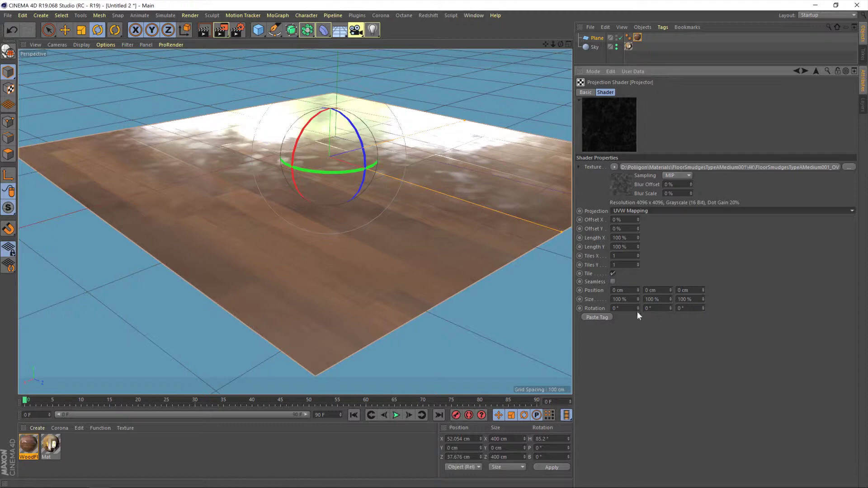
pyautogui.click(596, 255)
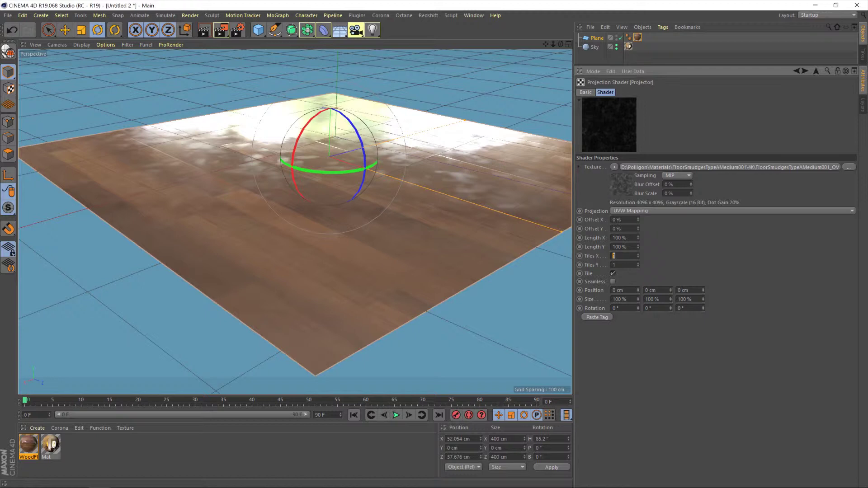
pyautogui.write('.65')
pyautogui.press('Tab')
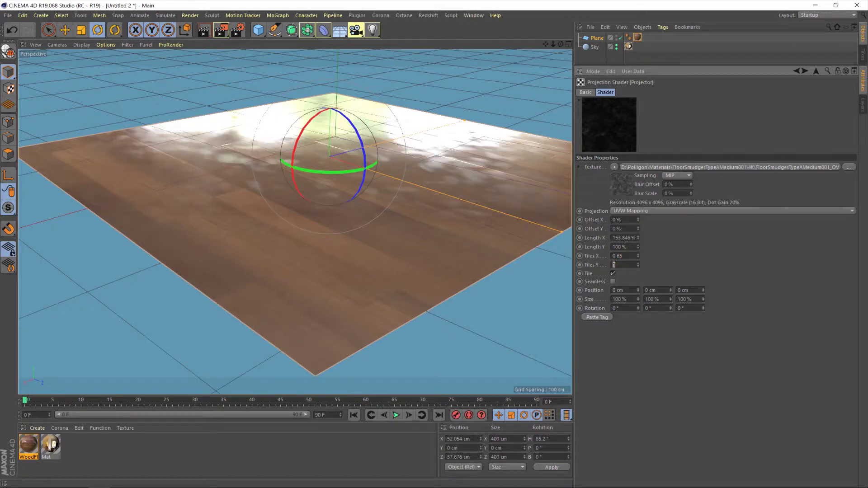
pyautogui.hotkey('shift', 'Tab')
pyautogui.write('.7')
pyautogui.press('Tab')
pyautogui.write('.37')
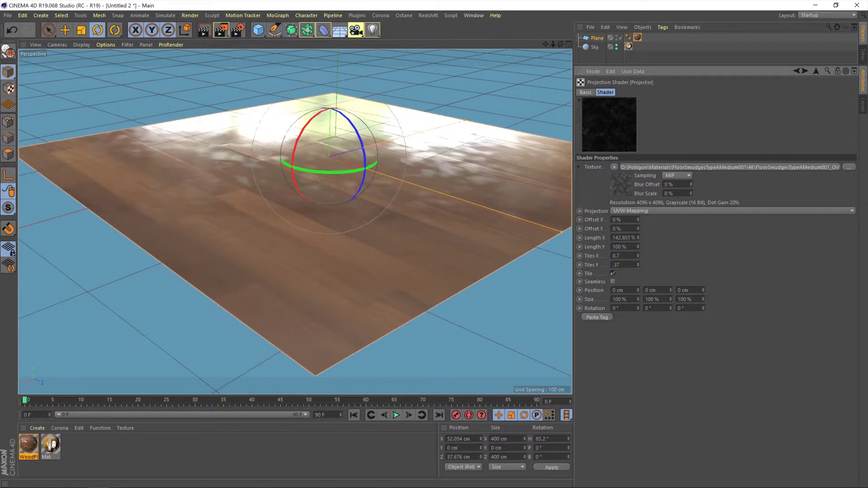
pyautogui.press('BackSpace')
pyautogui.press('BackSpace')
pyautogui.press('BackSpace')
pyautogui.write('.7')
pyautogui.press('Return')
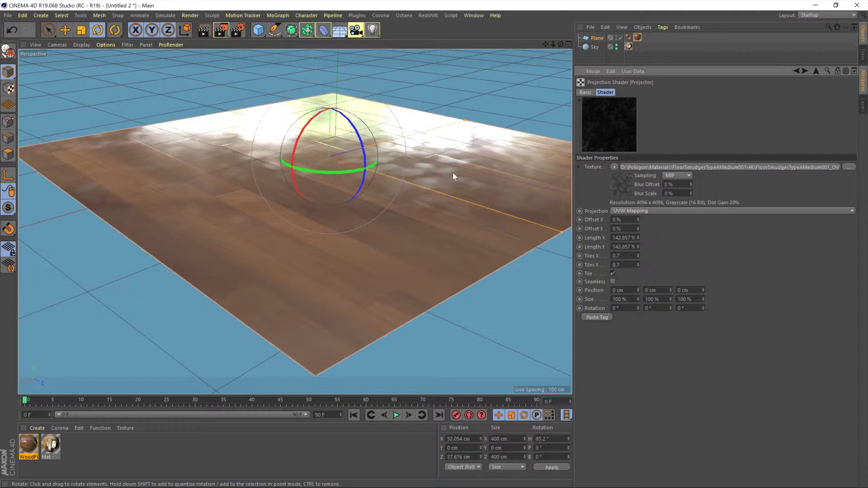
# Change Tiles X and Tiles Y to 0.6.
pyautogui.click(618, 256)
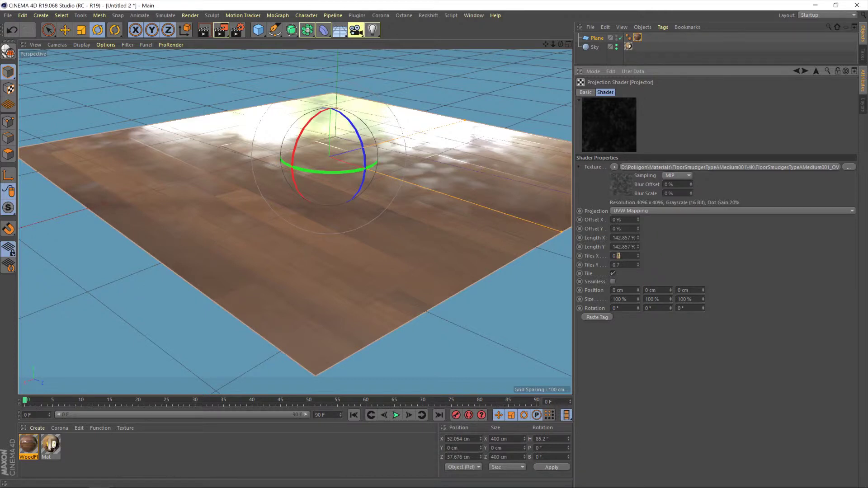
pyautogui.press('BackSpace')
pyautogui.write('6')
pyautogui.press('Return')
pyautogui.click(618, 265)
pyautogui.press('BackSpace')
pyautogui.write('6')
pyautogui.press('Return')
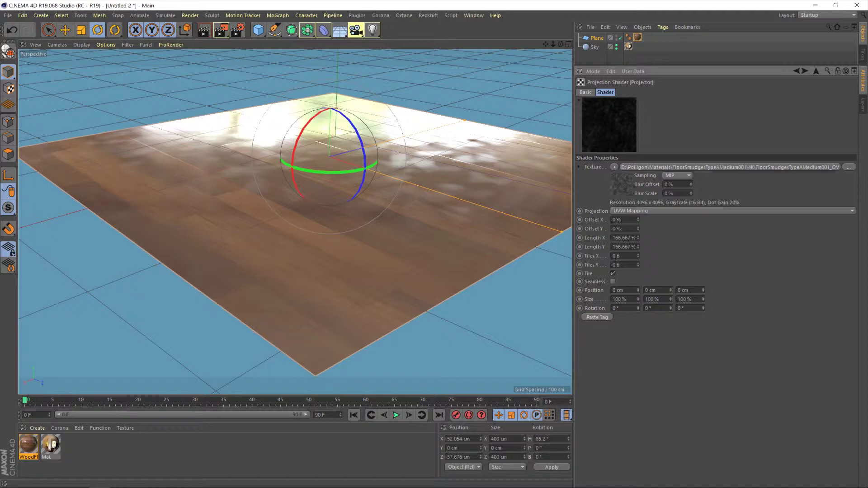
# Set the Projector layer's blend mode to Screen, keeping opacity at 100%.
pyautogui.click(797, 72)
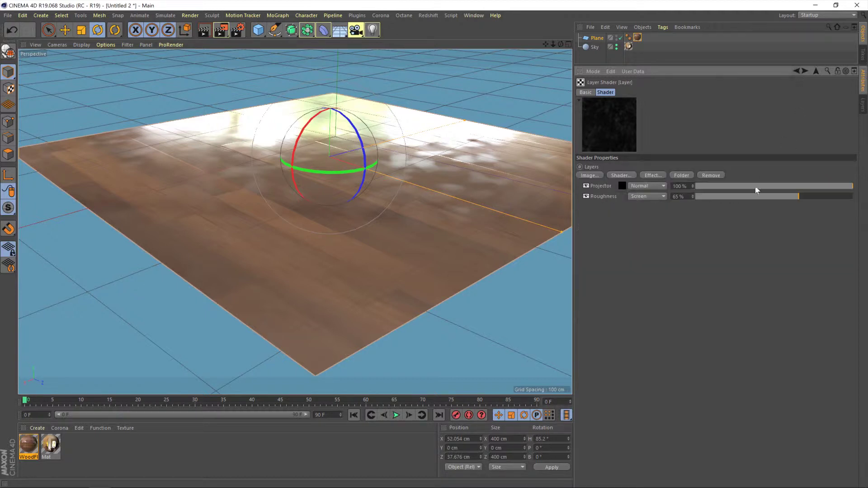
pyautogui.click(597, 186)
pyautogui.click(651, 186)
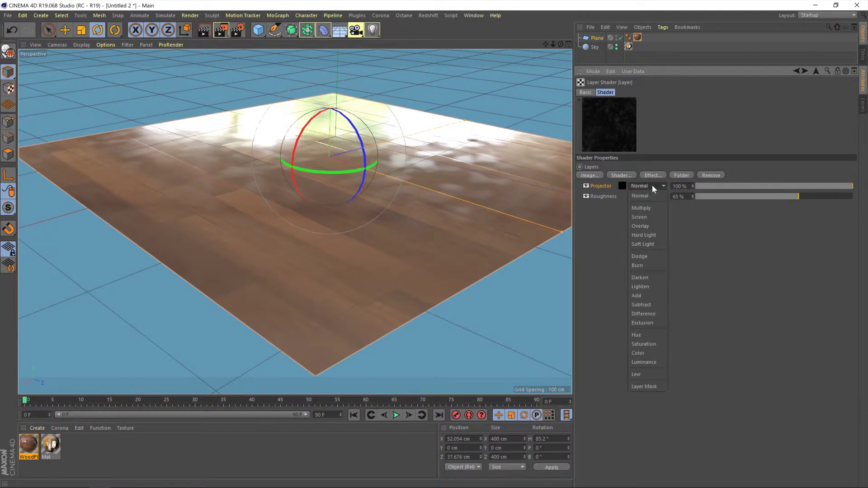
pyautogui.click(639, 217)
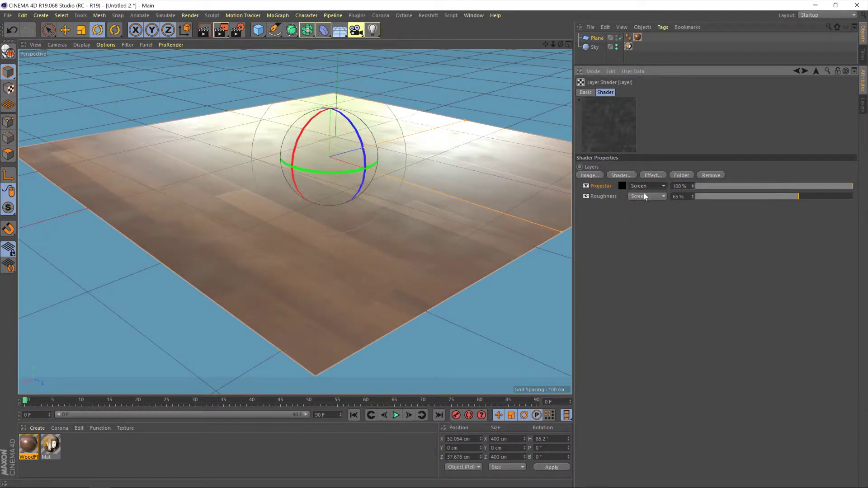
pyautogui.moveTo(850, 186); pyautogui.dragTo(760, 186)
pyautogui.hotkey('ctrl', 'z')
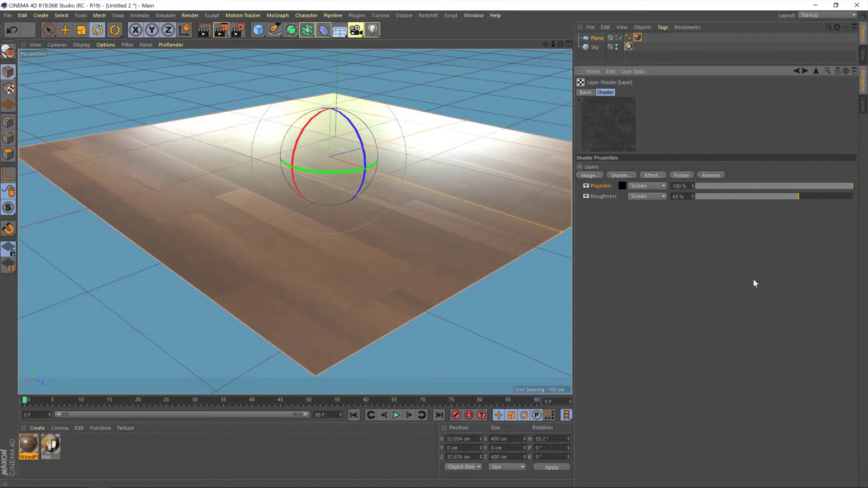
# Rename the layer 'Smudges (Projector)' and lower its opacity to 55%.
pyautogui.rightClick(600, 187)
pyautogui.click(653, 227)
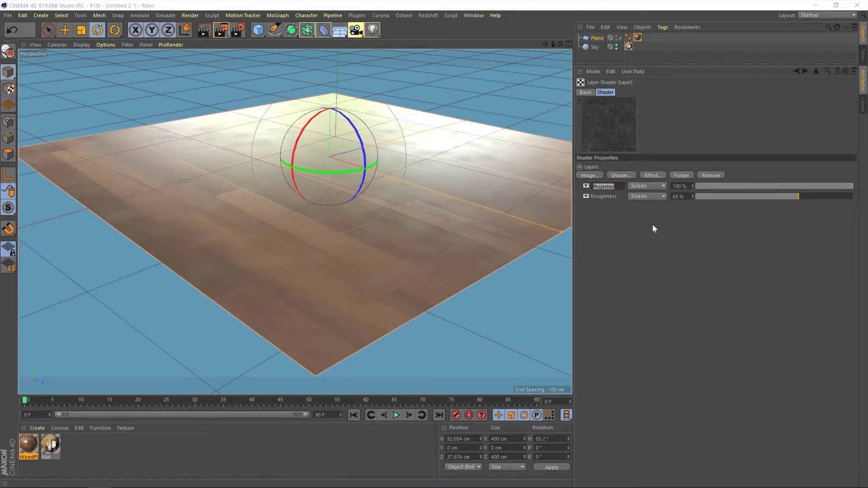
pyautogui.write('Smudge')
pyautogui.write('s')
pyautogui.write(' (Proje')
pyautogui.write('ctor)')
pyautogui.press('Return')
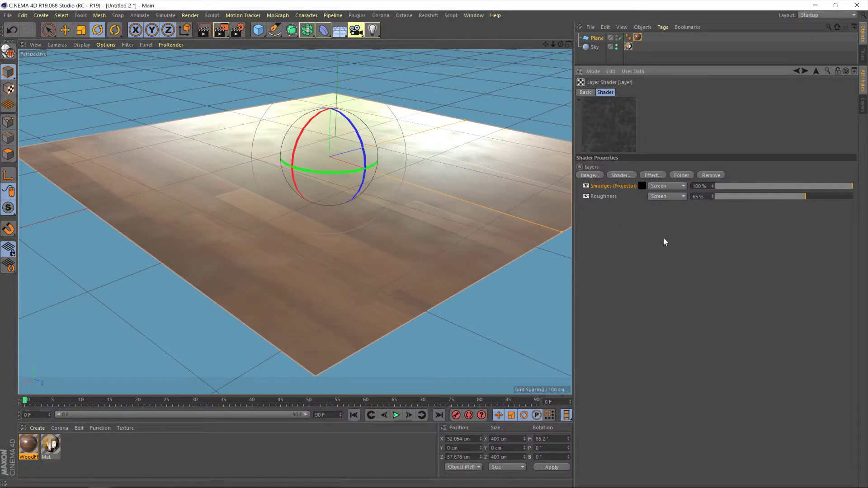
pyautogui.moveTo(851, 186)
pyautogui.mouseDown()
pyautogui.moveTo(792, 195)
pyautogui.moveTo(802, 195)
pyautogui.mouseUp()
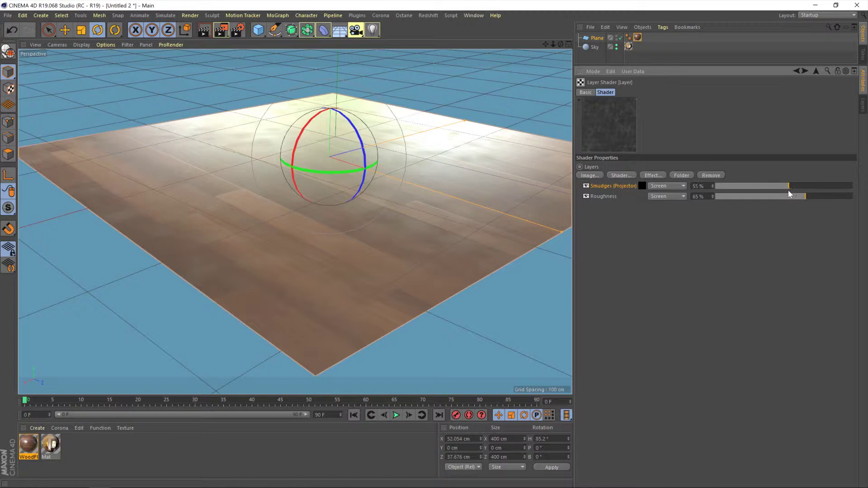
pyautogui.moveTo(792, 190); pyautogui.dragTo(786, 203)
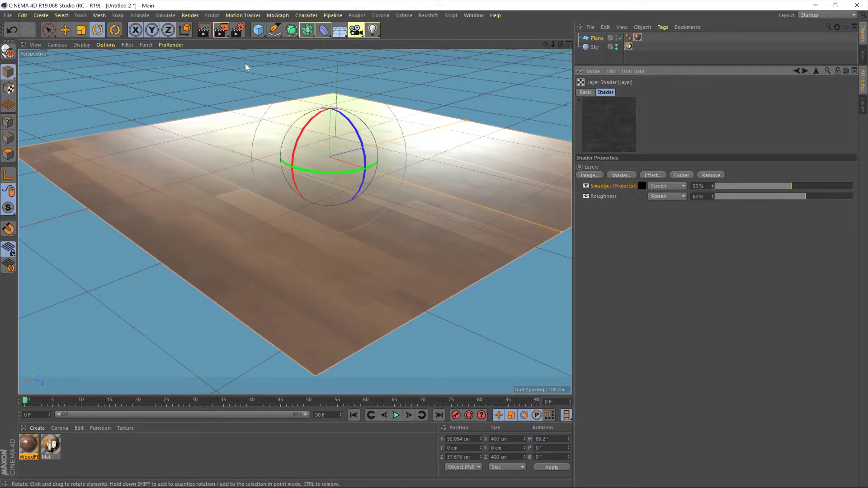
# Render the floor with 55% smudges in the Picture Viewer, then return to the main window.
pyautogui.click(221, 31)
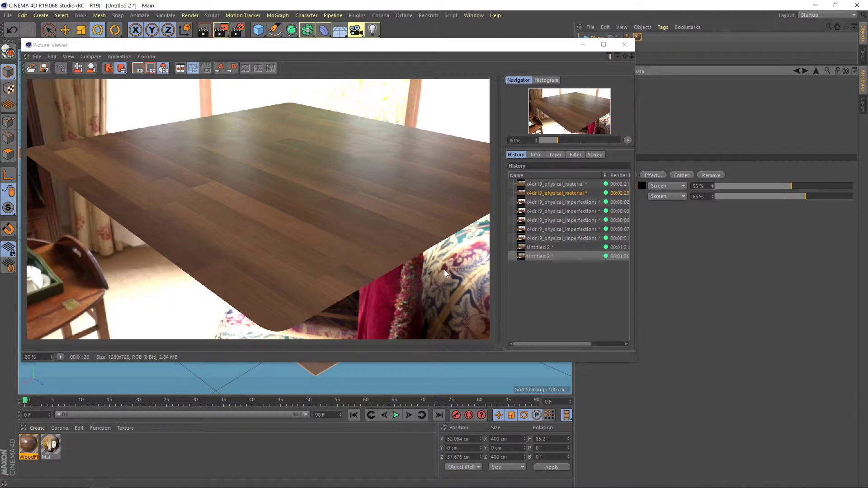
pyautogui.click(686, 261)
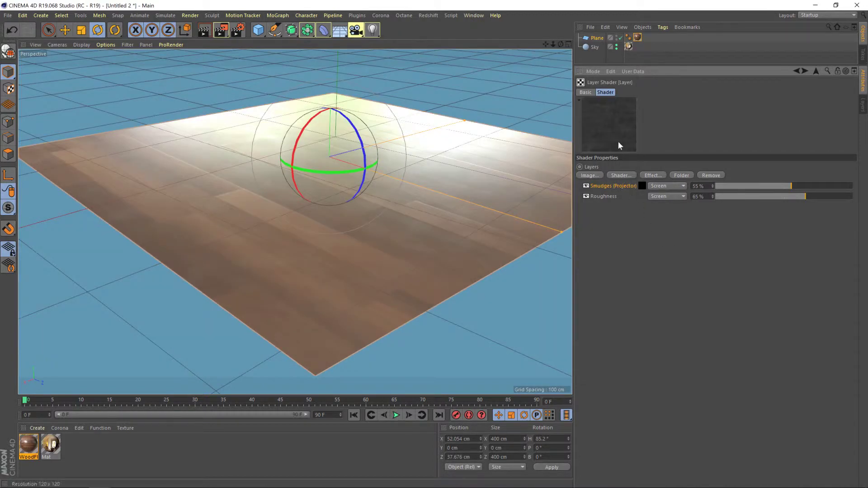
# Enable the Bump channel on WoodFlooring044_4K and bring up its empty Bump settings.
pyautogui.click(797, 71)
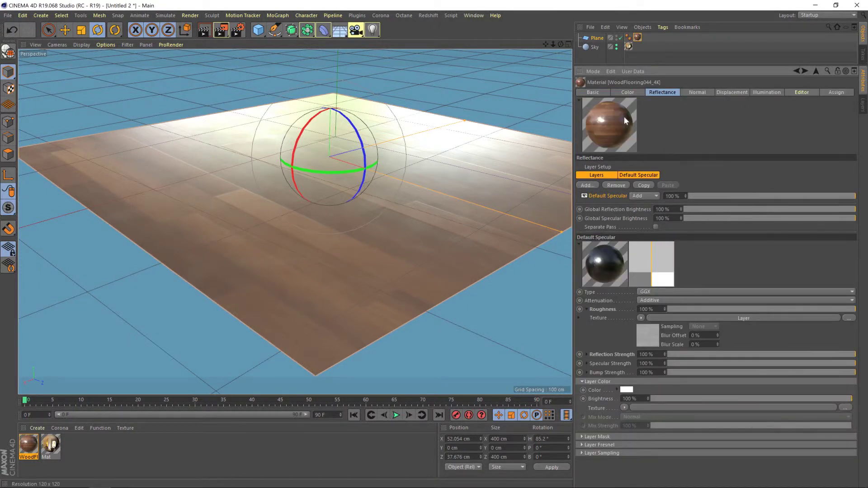
pyautogui.click(592, 92)
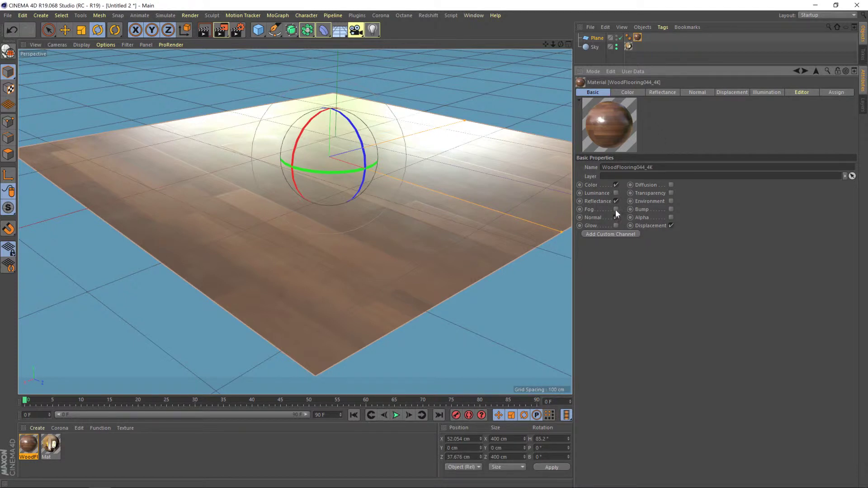
pyautogui.click(671, 209)
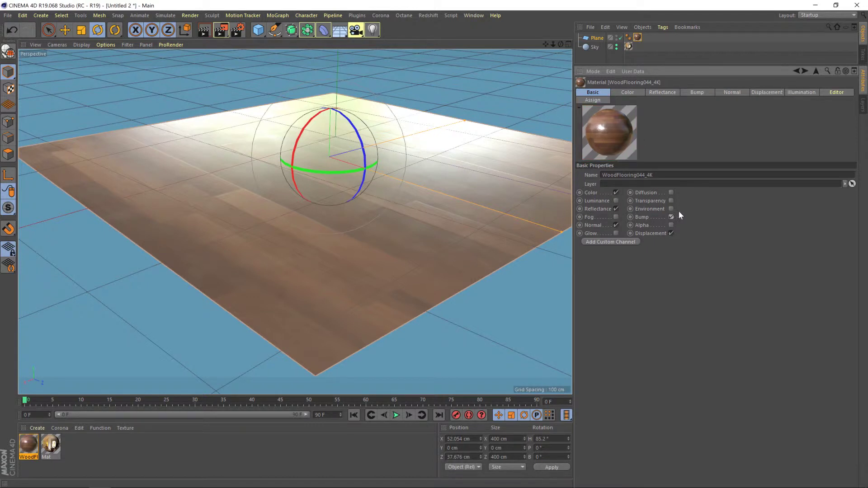
pyautogui.click(723, 93)
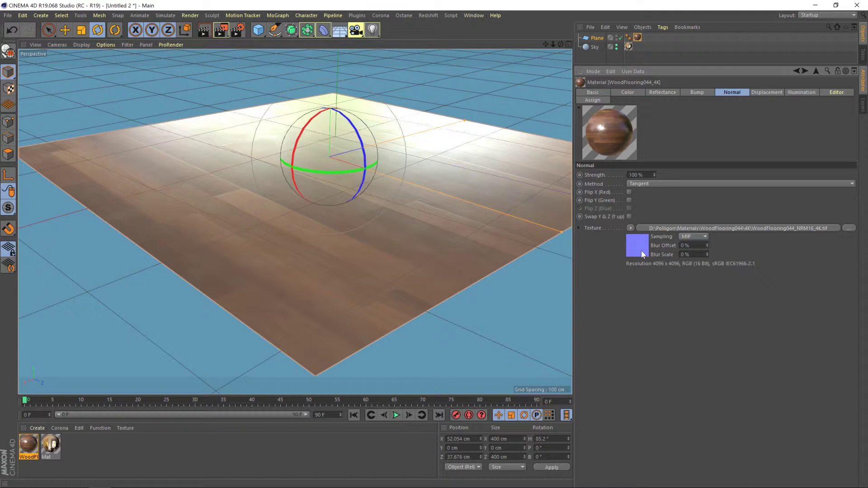
pyautogui.click(696, 93)
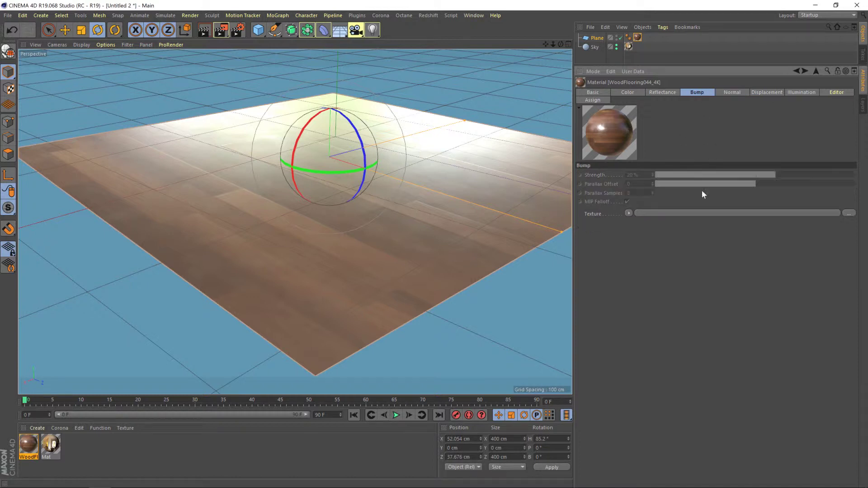
# Load GunScratches003_OVERLAY16_4K from Materials > GunScratches003 > 4K as the Bump texture, without copying it.
pyautogui.click(698, 216)
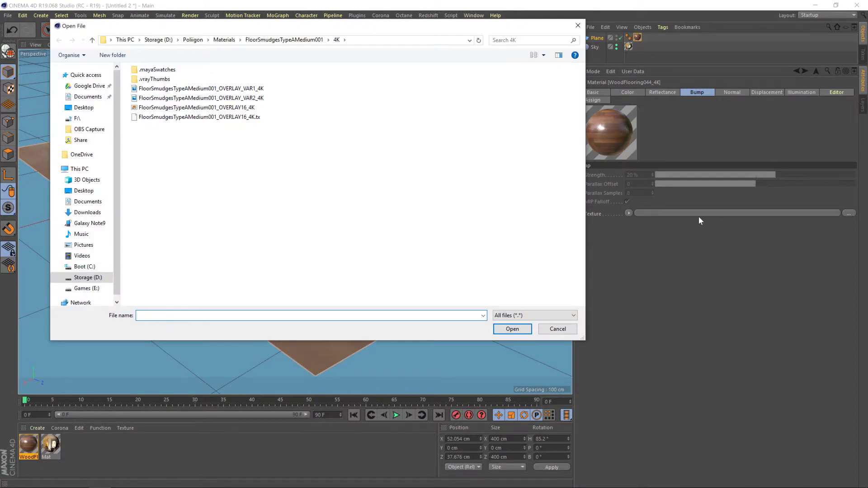
pyautogui.click(224, 40)
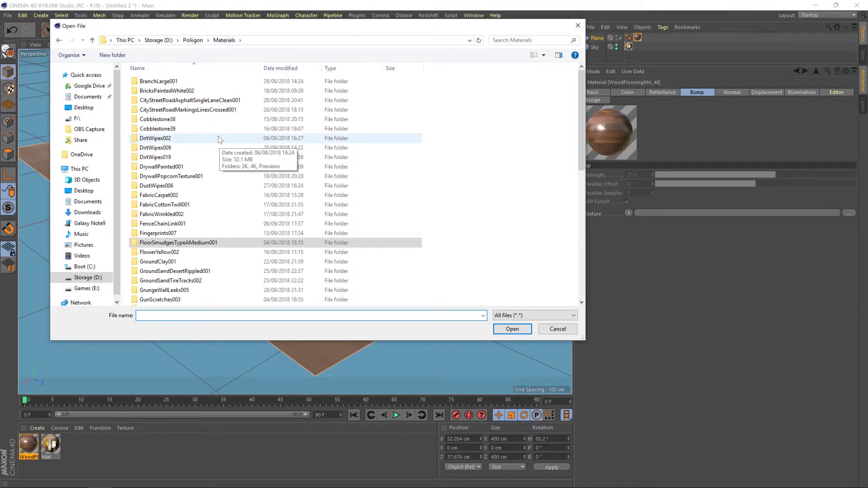
pyautogui.scroll(-1, 189, 239)
pyautogui.scroll(-1, 190, 239)
pyautogui.doubleClick(166, 245)
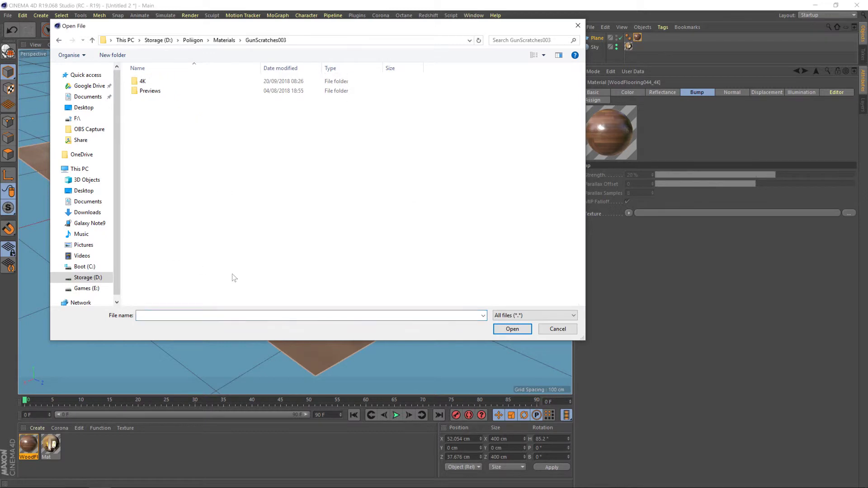
pyautogui.click(146, 84)
pyautogui.doubleClick(145, 84)
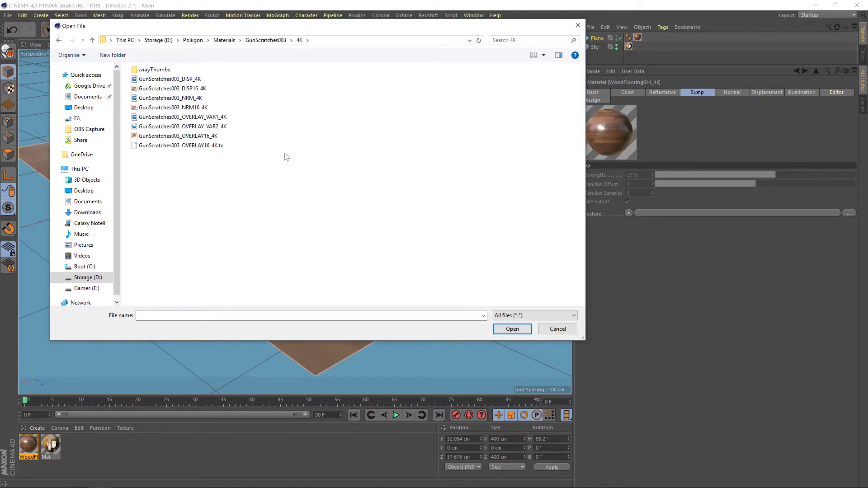
pyautogui.click(216, 137)
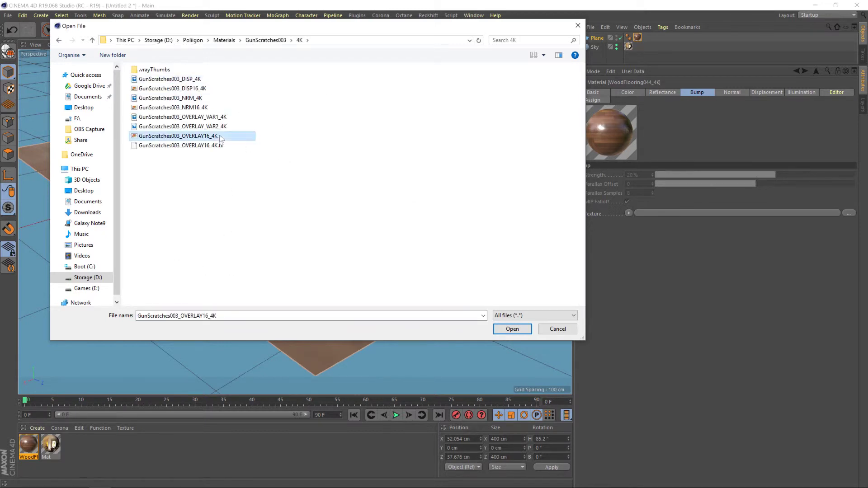
pyautogui.click(516, 330)
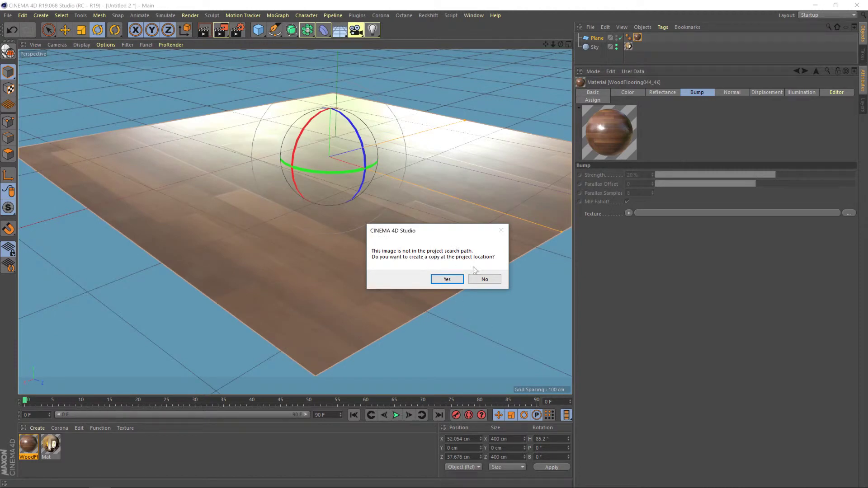
pyautogui.click(479, 282)
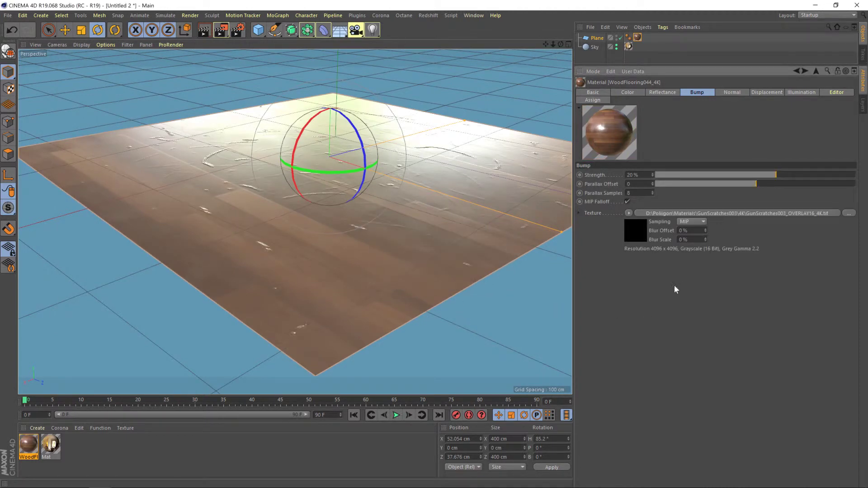
# Give the scratch bitmap a Linear colour profile, Black Point 1 and White Point 0 to invert it.
pyautogui.click(706, 213)
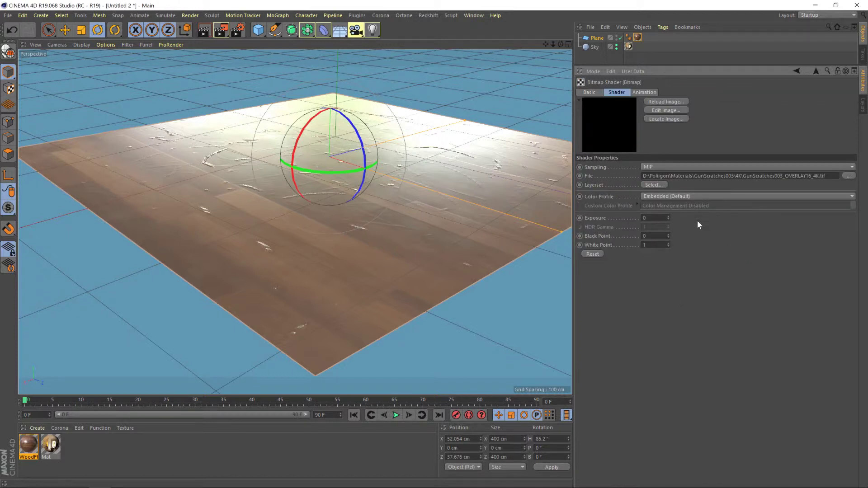
pyautogui.click(656, 197)
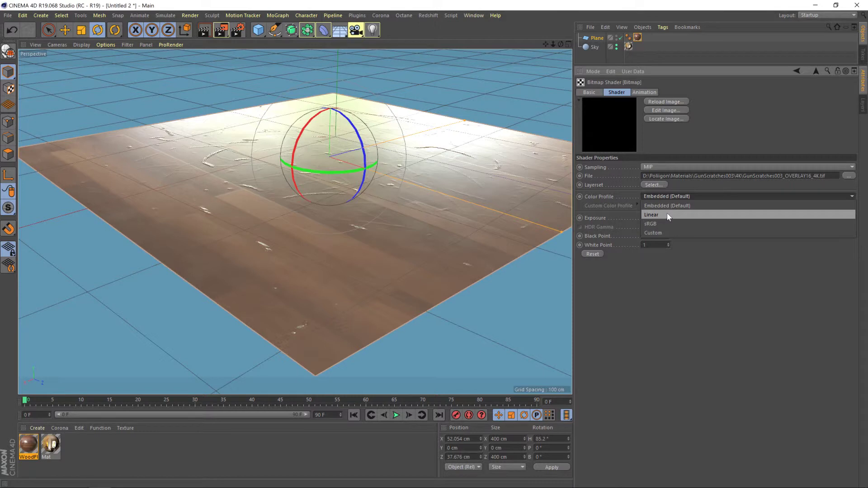
pyautogui.click(666, 214)
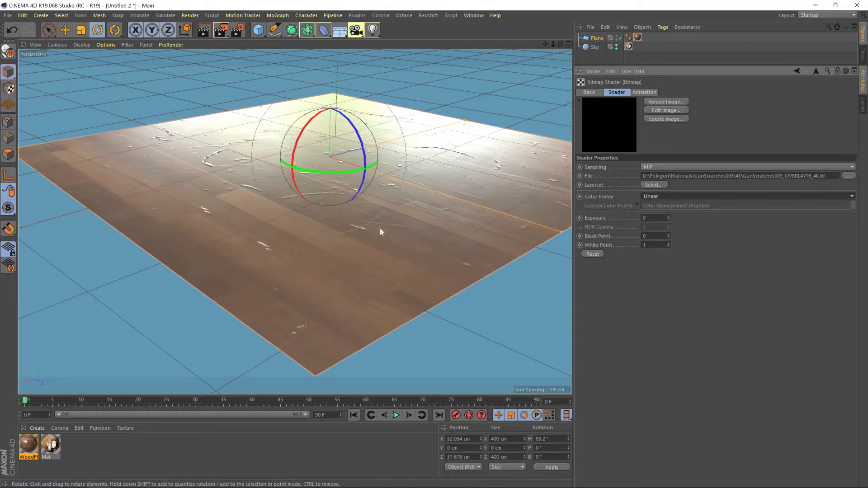
pyautogui.click(651, 235)
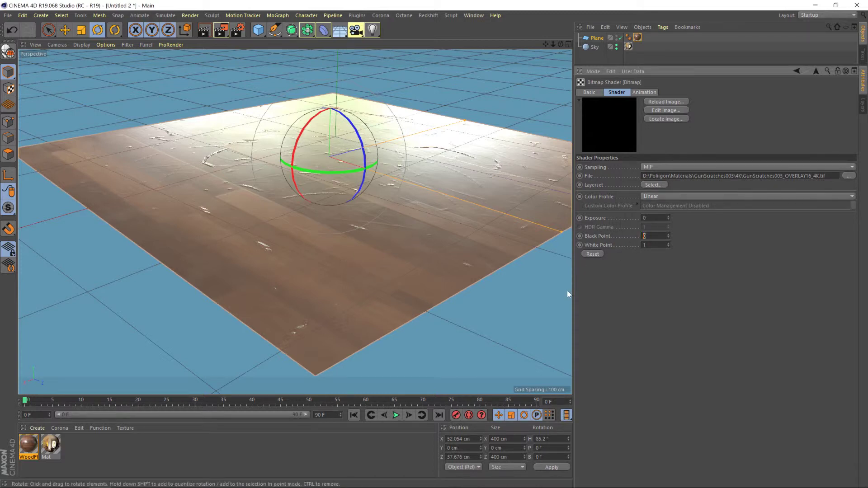
pyautogui.write('1')
pyautogui.press('Return')
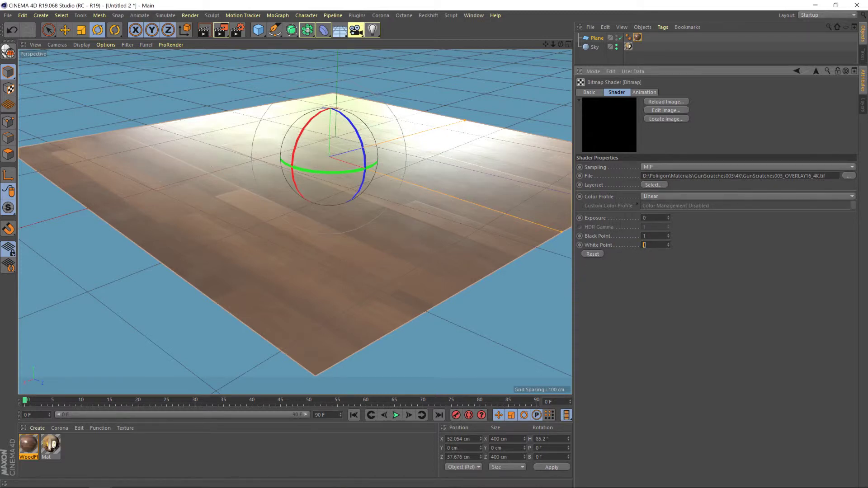
pyautogui.write('0')
pyautogui.press('Return')
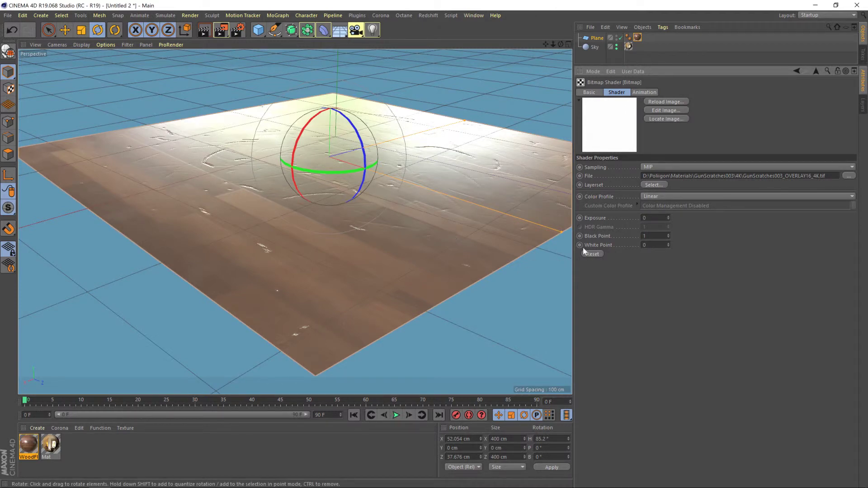
pyautogui.click(797, 71)
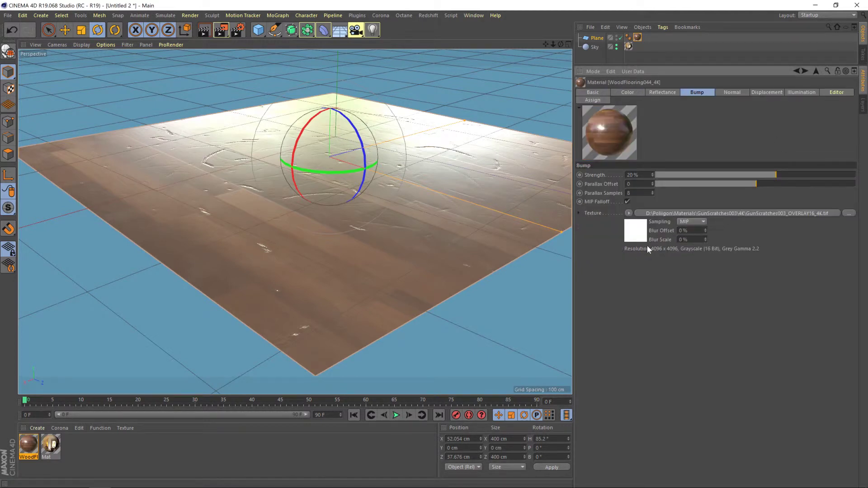
# Wrap the scratch bitmap in an Effects > Projector shader and show its projection settings.
pyautogui.click(628, 213)
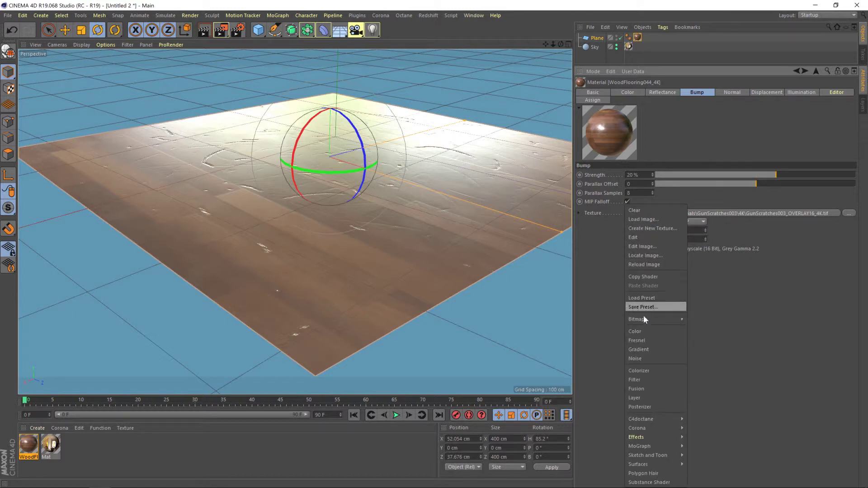
pyautogui.moveTo(668, 437)
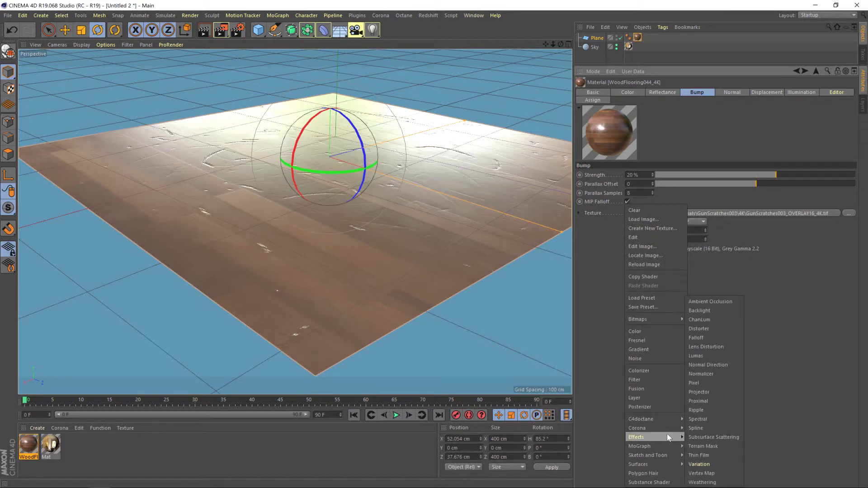
pyautogui.click(719, 392)
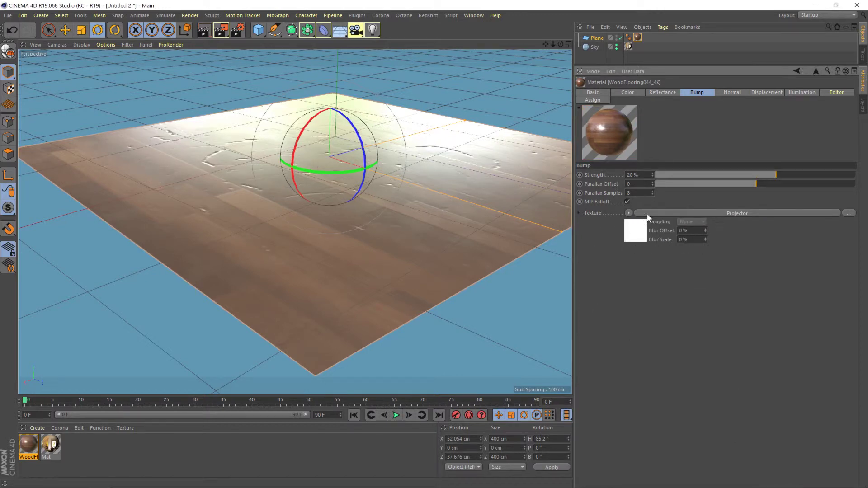
pyautogui.click(682, 213)
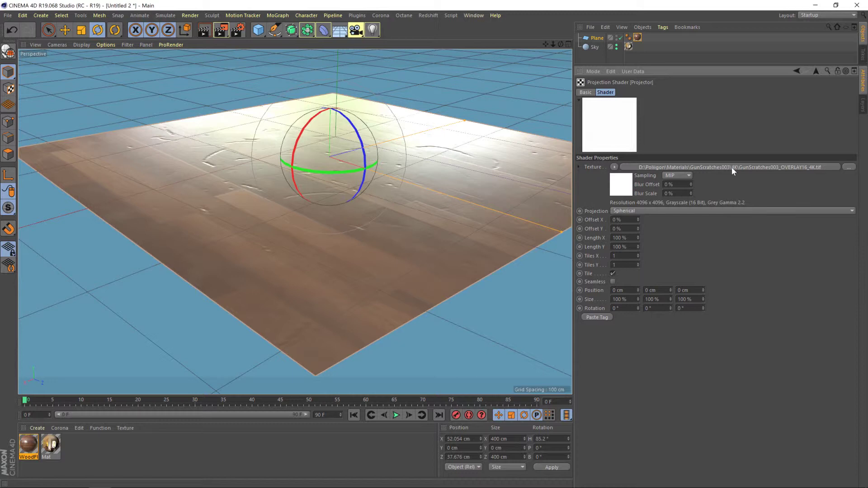
# Set the Projector to UVW Mapping with Tiles X and Tiles Y both at 4.5.
pyautogui.click(641, 211)
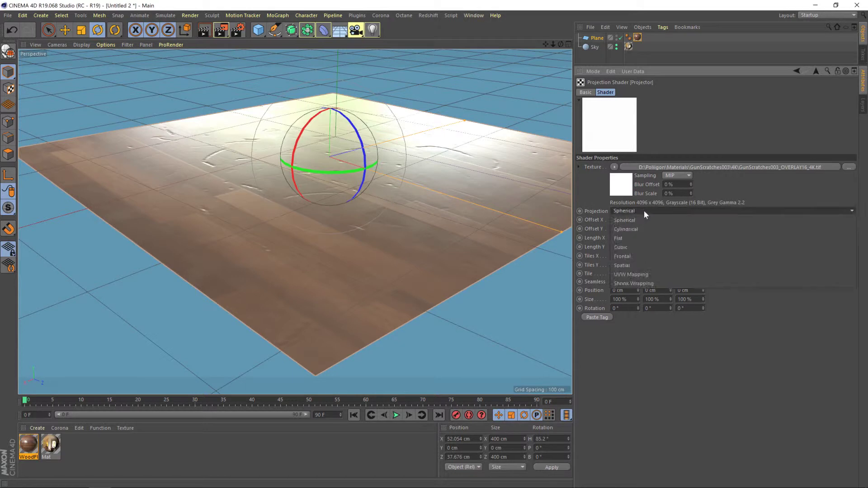
pyautogui.click(633, 274)
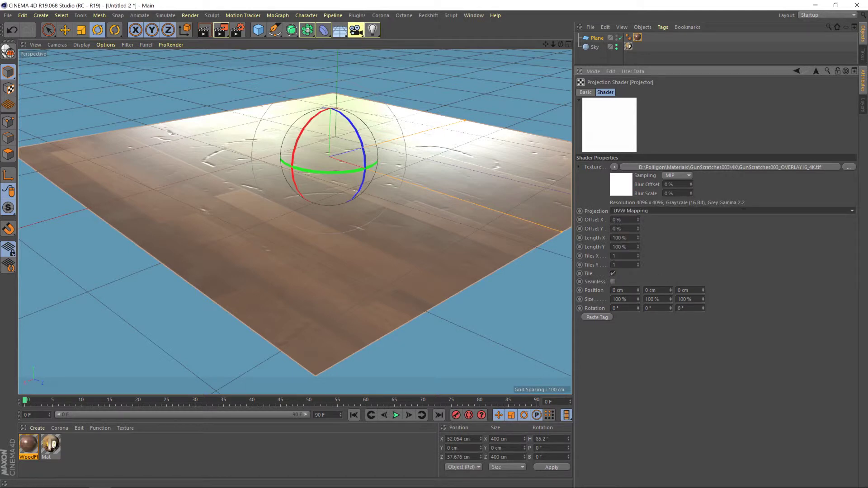
pyautogui.click(624, 256)
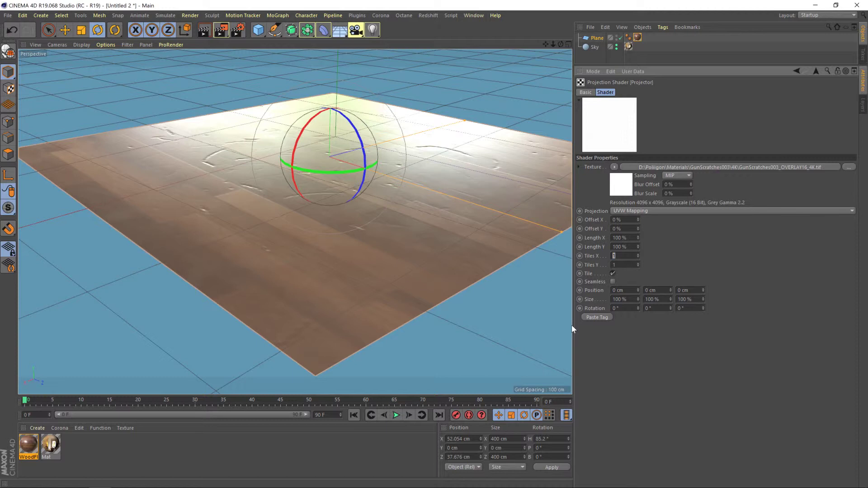
pyautogui.write('3')
pyautogui.press('Tab')
pyautogui.write('3')
pyautogui.press('Return')
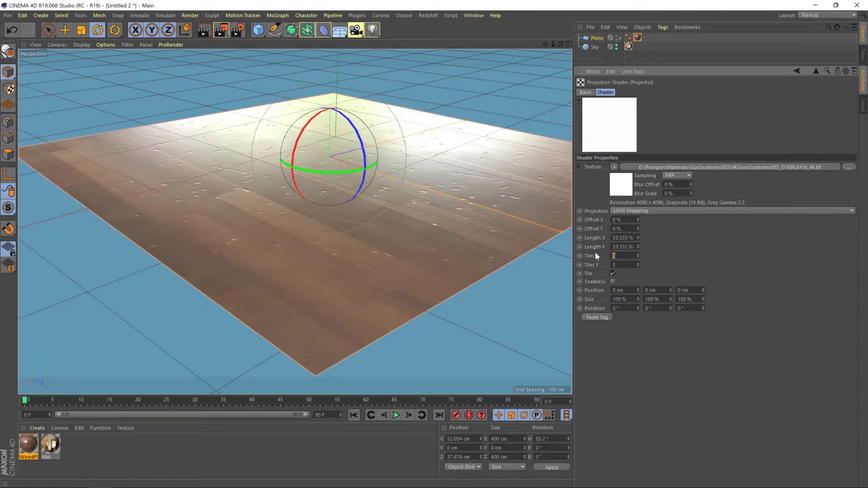
pyautogui.write('4.5')
pyautogui.press('Tab')
pyautogui.write('14.5')
pyautogui.press('Return')
# Back in WoodFlooring044_4K's Bump tab, set the bump Strength to 10%.
pyautogui.click(797, 72)
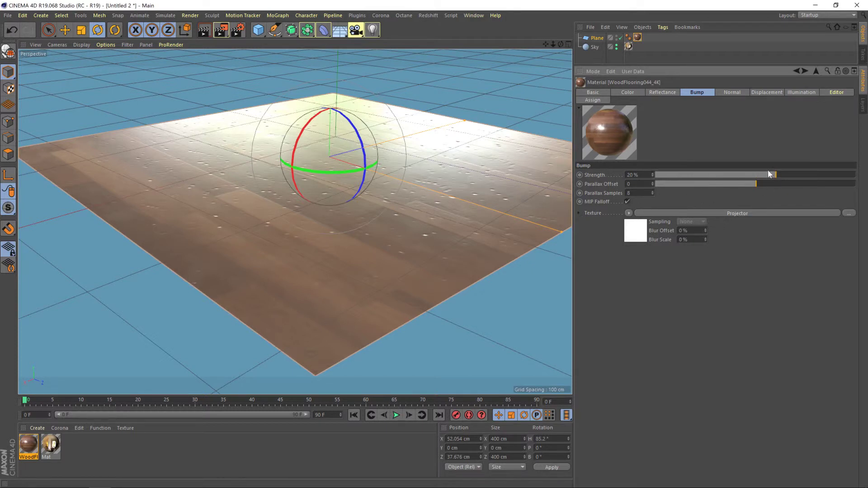
pyautogui.moveTo(774, 176); pyautogui.dragTo(729, 182)
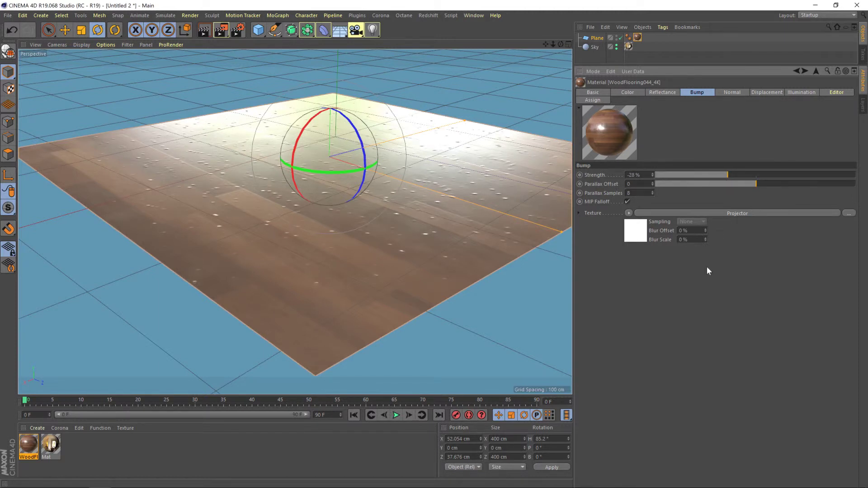
pyautogui.moveTo(725, 179); pyautogui.dragTo(774, 178)
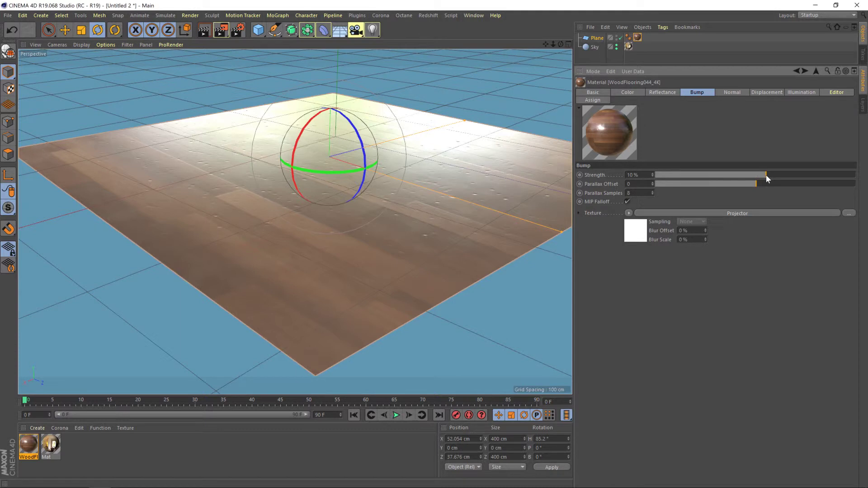
pyautogui.moveTo(765, 175)
pyautogui.mouseDown()
pyautogui.moveTo(775, 175)
pyautogui.moveTo(759, 175)
pyautogui.moveTo(765, 179)
pyautogui.mouseUp()
# Render a 1280x720 test of the scratched floor, then adjust the Bump Strength slider.
pyautogui.click(221, 32)
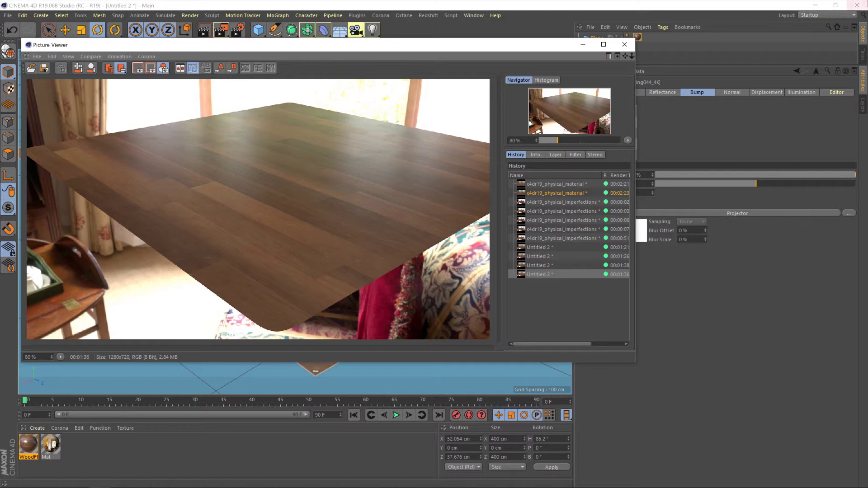
pyautogui.moveTo(532, 44); pyautogui.dragTo(467, 62)
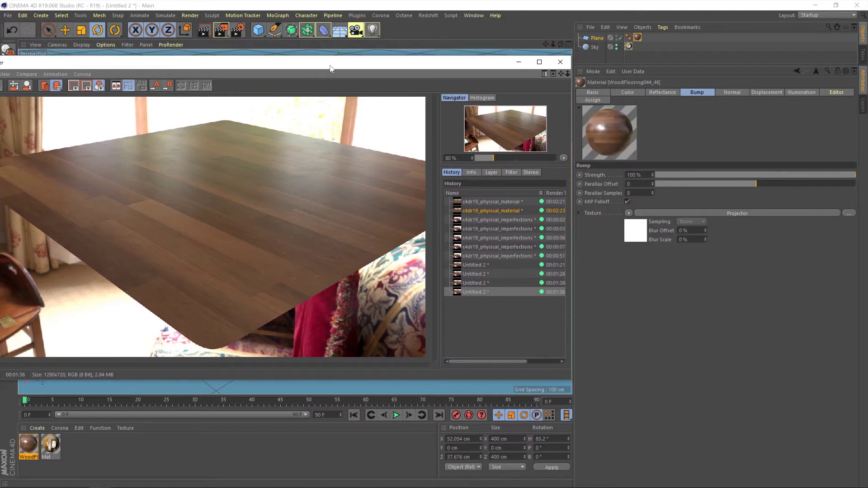
pyautogui.moveTo(330, 68); pyautogui.dragTo(441, 58)
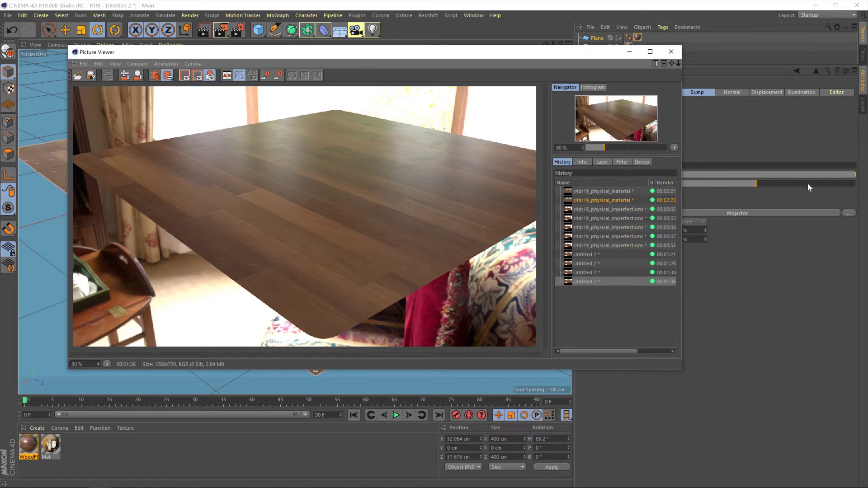
pyautogui.moveTo(842, 174); pyautogui.dragTo(821, 174)
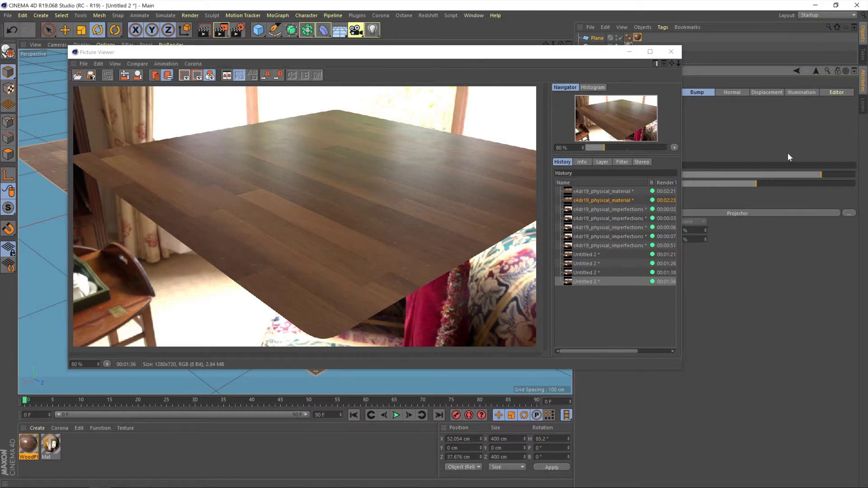
# Close the Picture Viewer and set the Bump Strength to 80%.
pyautogui.click(671, 51)
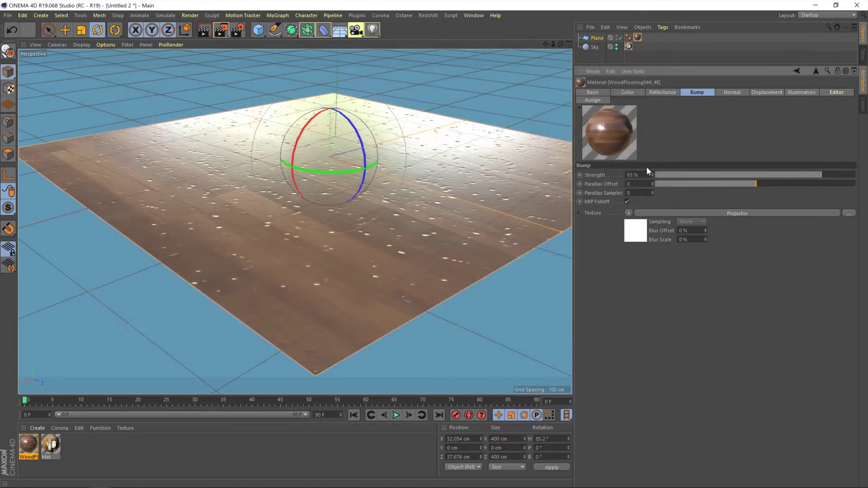
pyautogui.write('3')
pyautogui.press('Return')
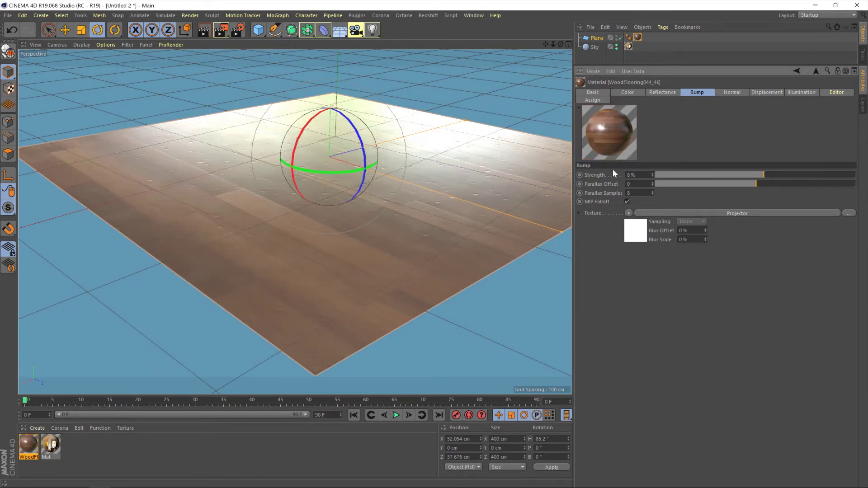
pyautogui.write('80')
pyautogui.press('Return')
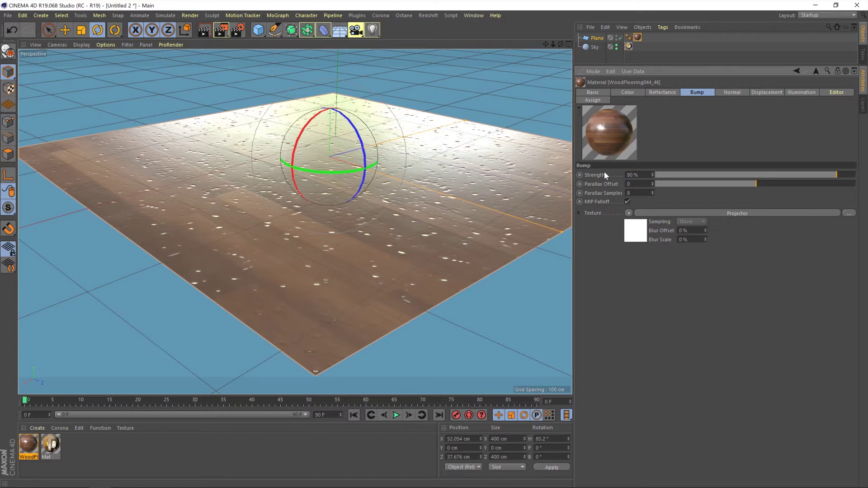
# Zoom and orbit the viewport to inspect the pronounced scratch dents on the floor.
pyautogui.scroll(5, 400, 216)
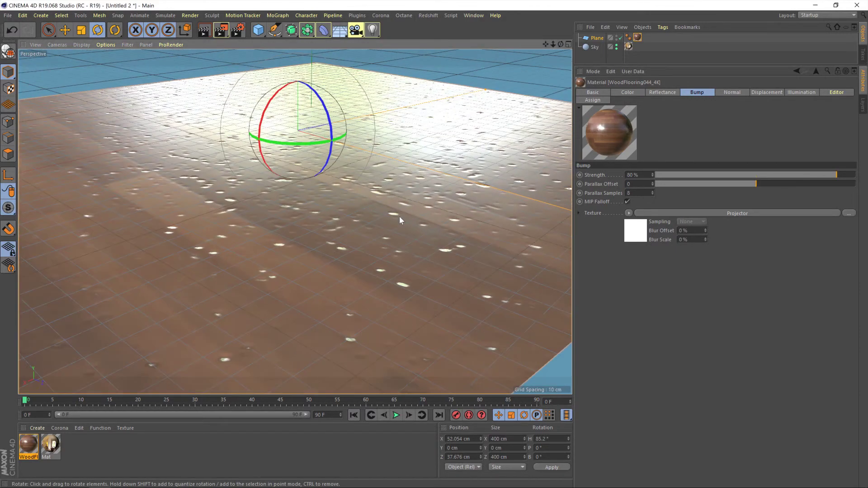
pyautogui.keyDown('alt'); pyautogui.moveTo(400, 216); pyautogui.dragTo(427, 205); pyautogui.keyUp('alt')
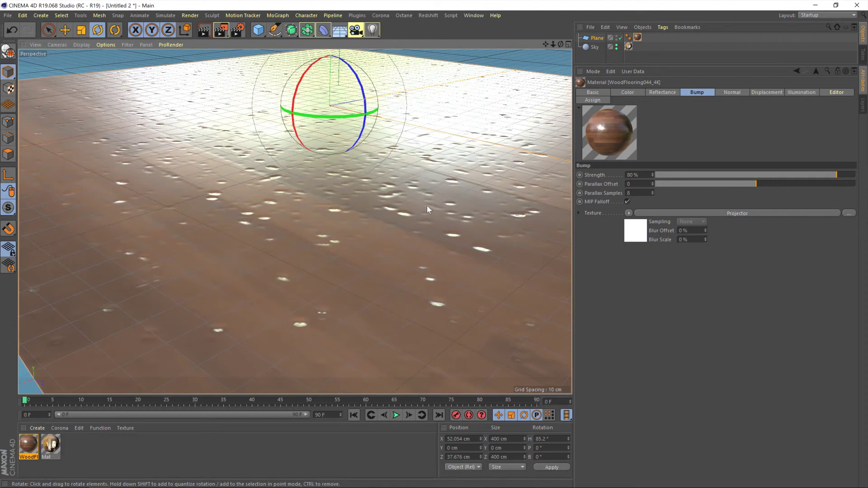
pyautogui.scroll(2, 427, 205)
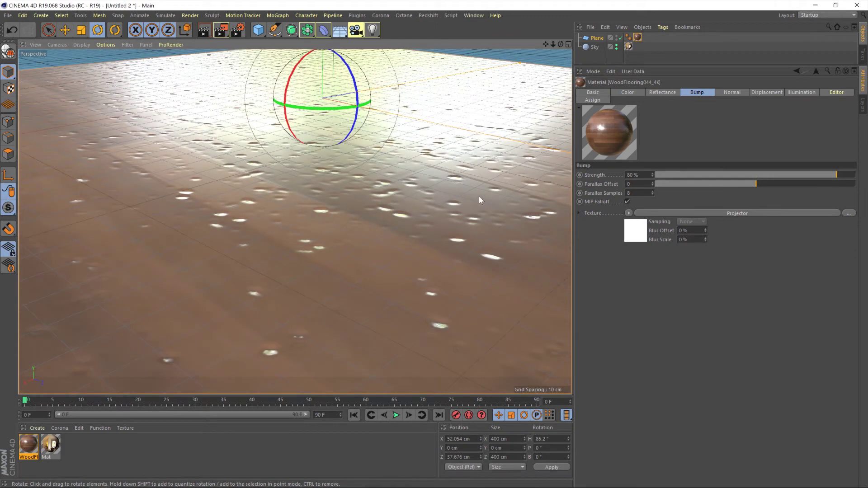
pyautogui.keyDown('alt'); pyautogui.moveTo(464, 207); pyautogui.dragTo(512, 205); pyautogui.keyUp('alt')
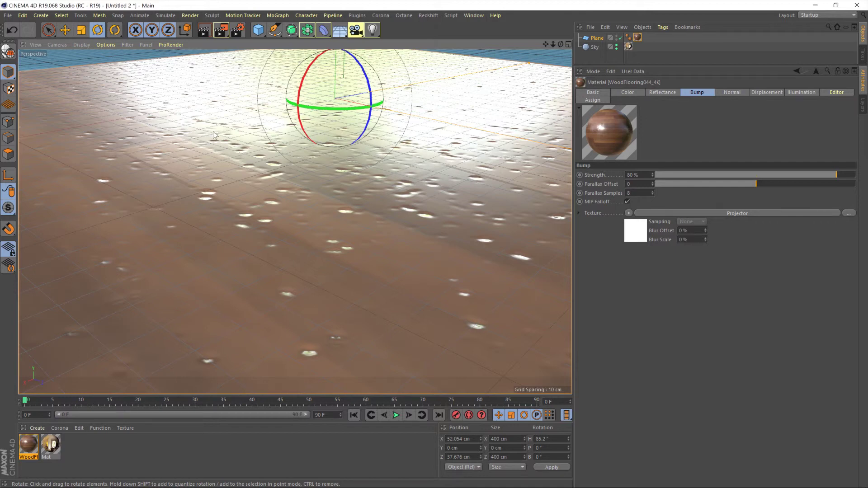
pyautogui.keyDown('alt'); pyautogui.moveTo(214, 135); pyautogui.dragTo(309, 119); pyautogui.keyUp('alt')
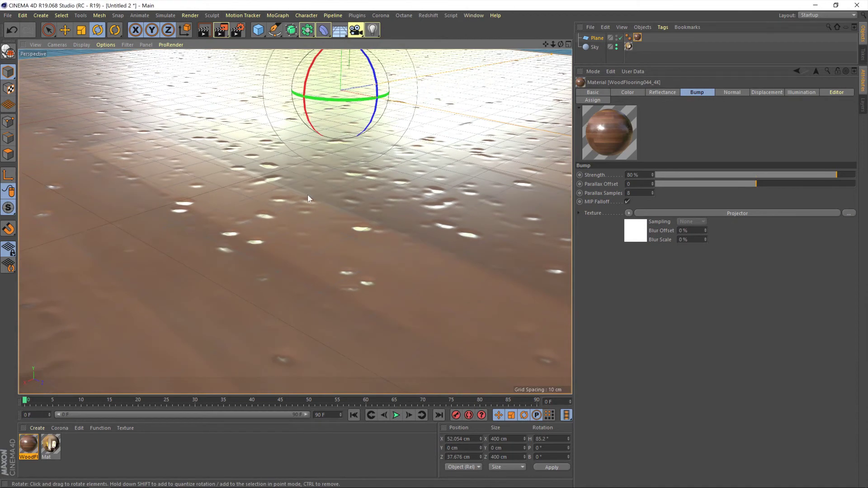
pyautogui.scroll(-3, 378, 169)
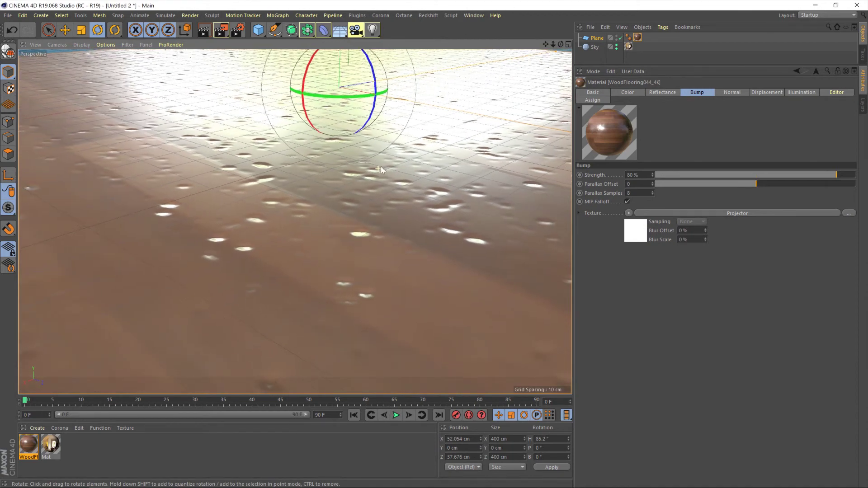
pyautogui.scroll(4, 379, 152)
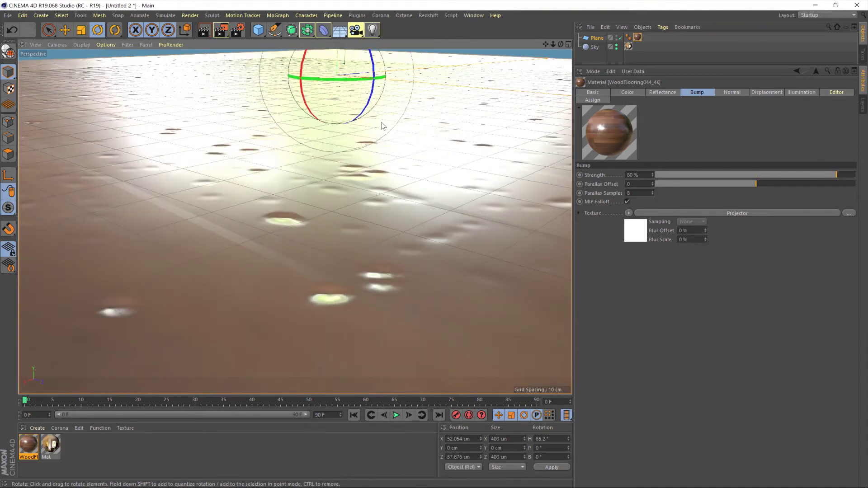
pyautogui.scroll(1, 381, 128)
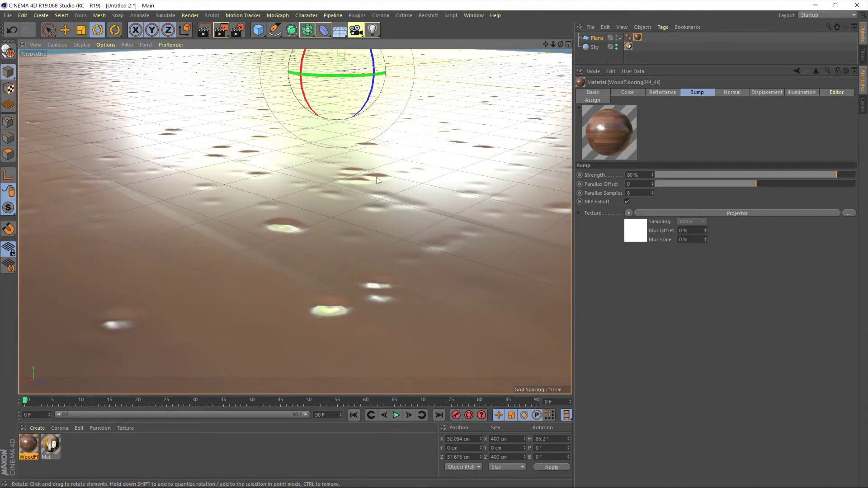
pyautogui.scroll(-1, 377, 179)
pyautogui.scroll(1, 394, 165)
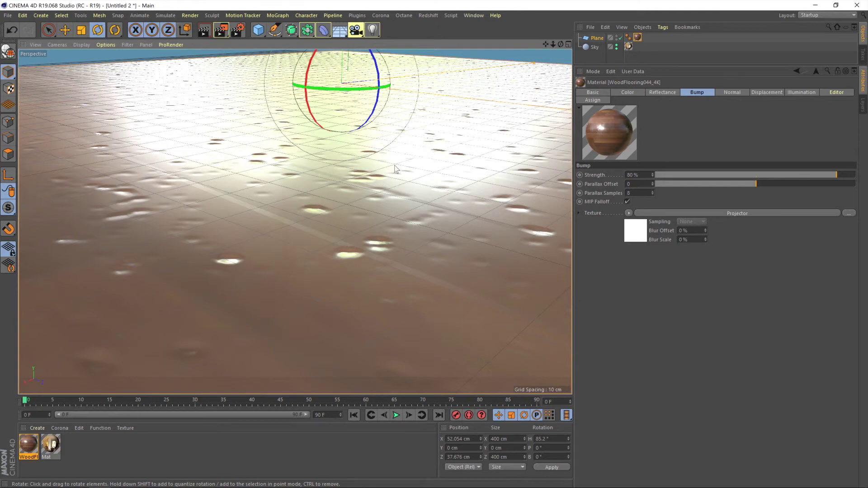
# Render a 1280x720 close-up of the scratched wooden tabletop to the Picture Viewer.
pyautogui.click(221, 31)
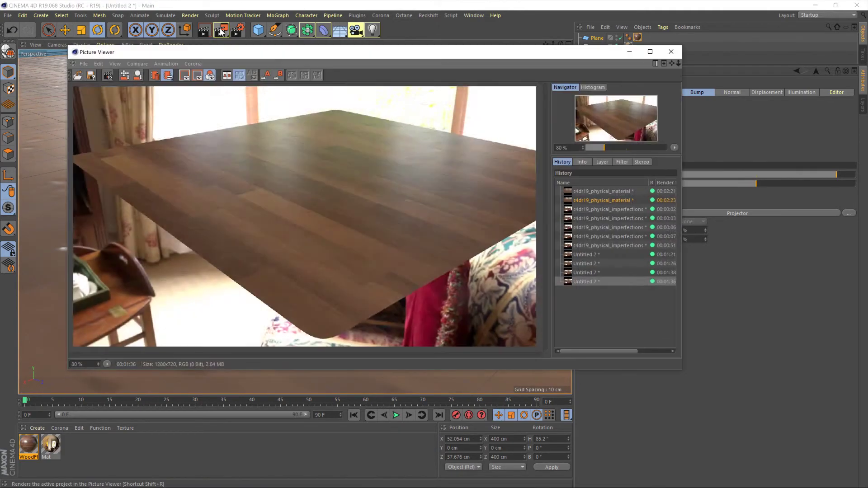